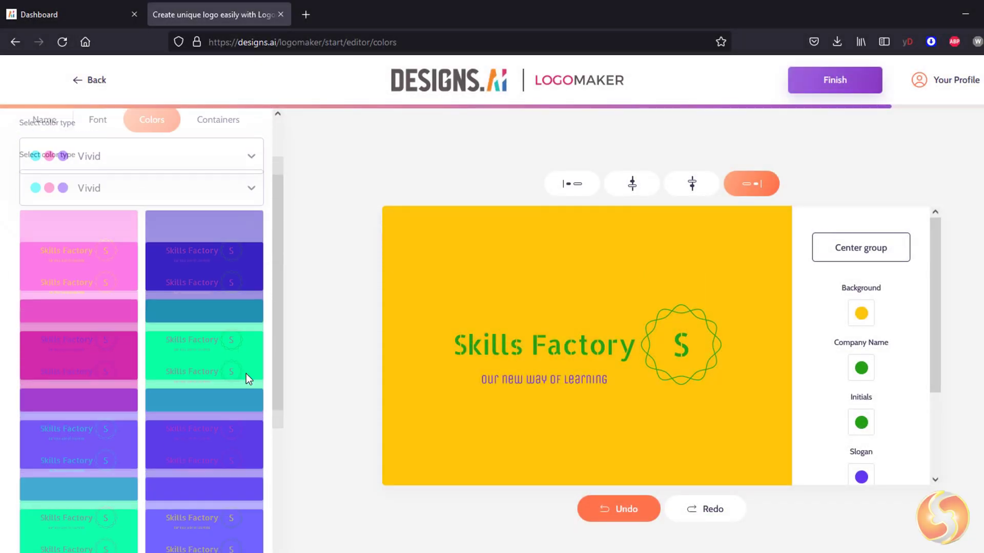
View the logo containers, retype the banner subtitle as 'ProvidedbySkillsFactory', and play both saved voiceovers.
click(220, 185)
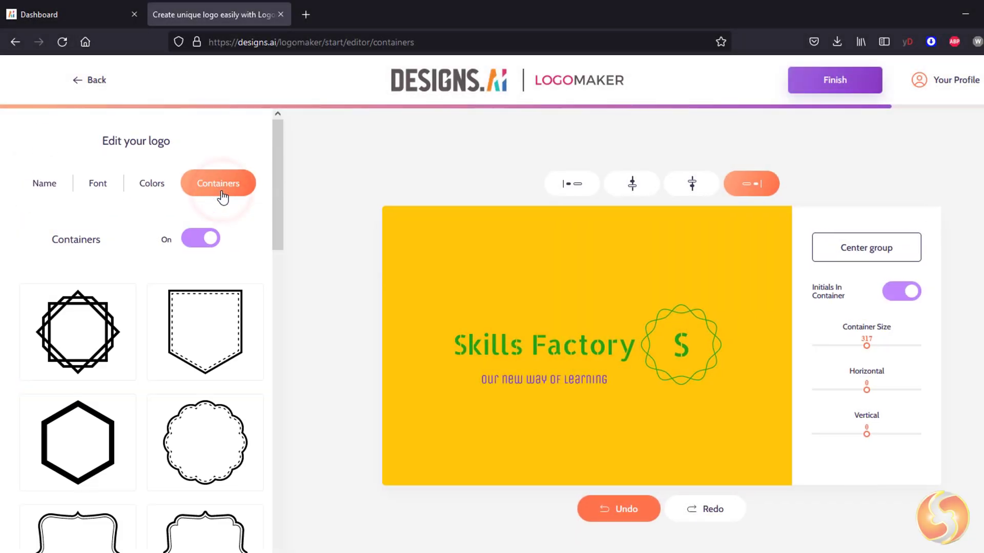
scroll(201, 338, down, 10)
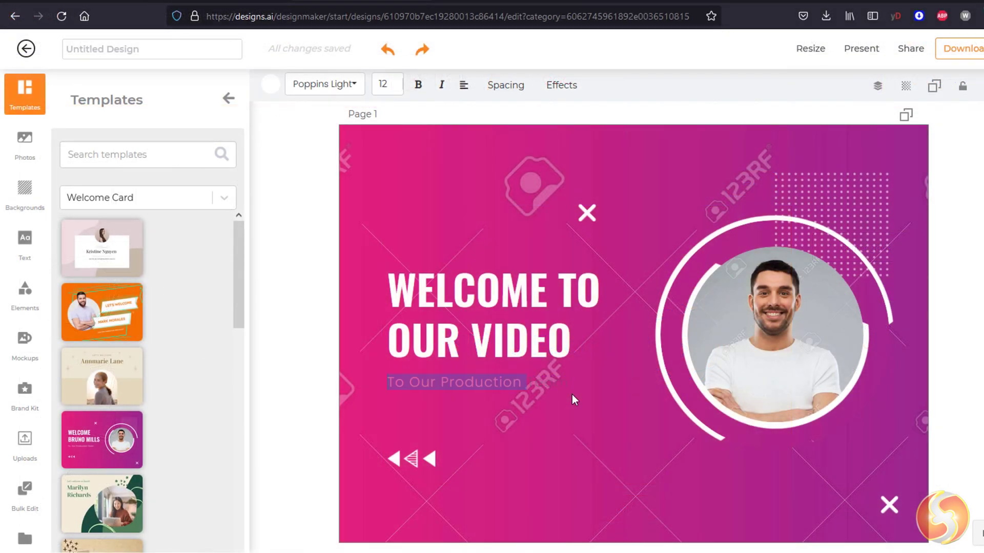
text(ProvidedbySkillsFactory)
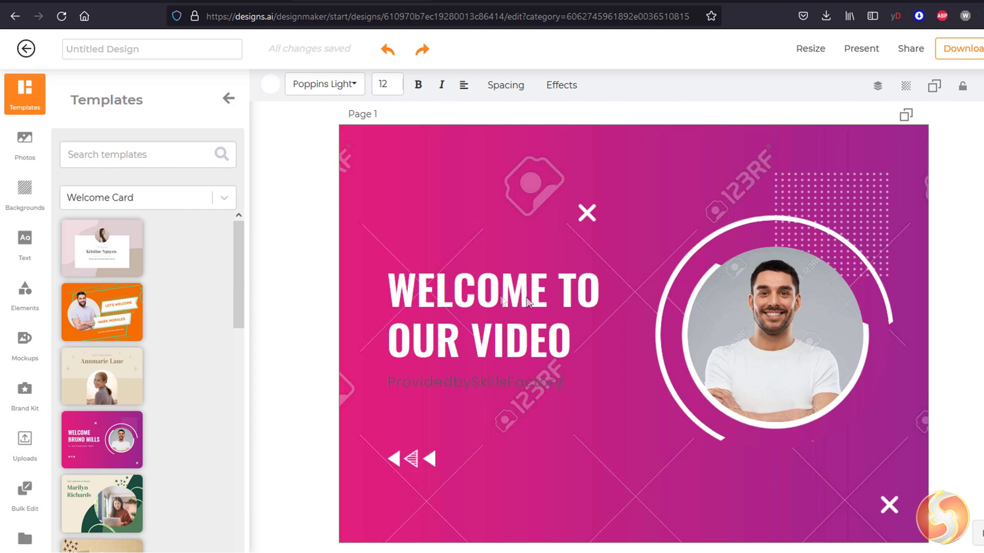
click(504, 384)
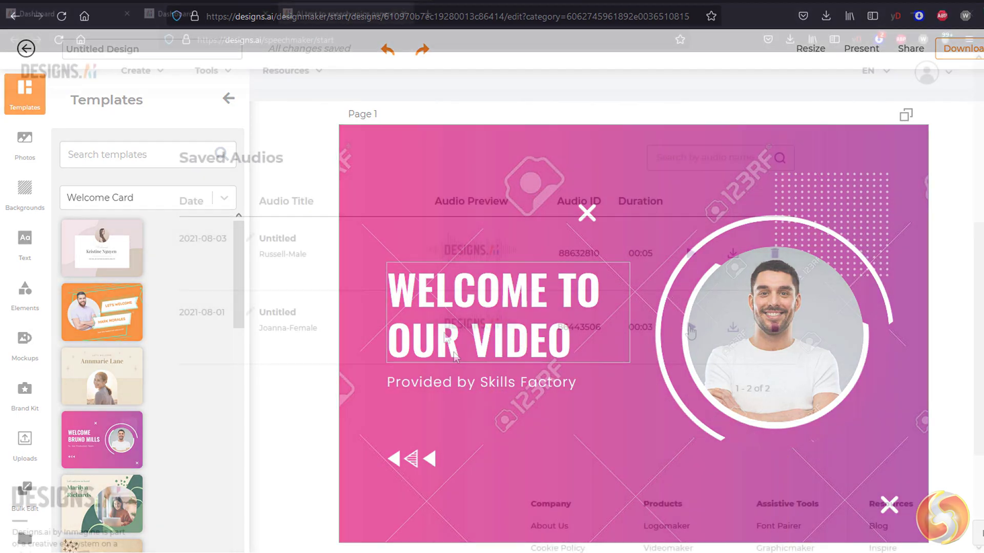
click(690, 327)
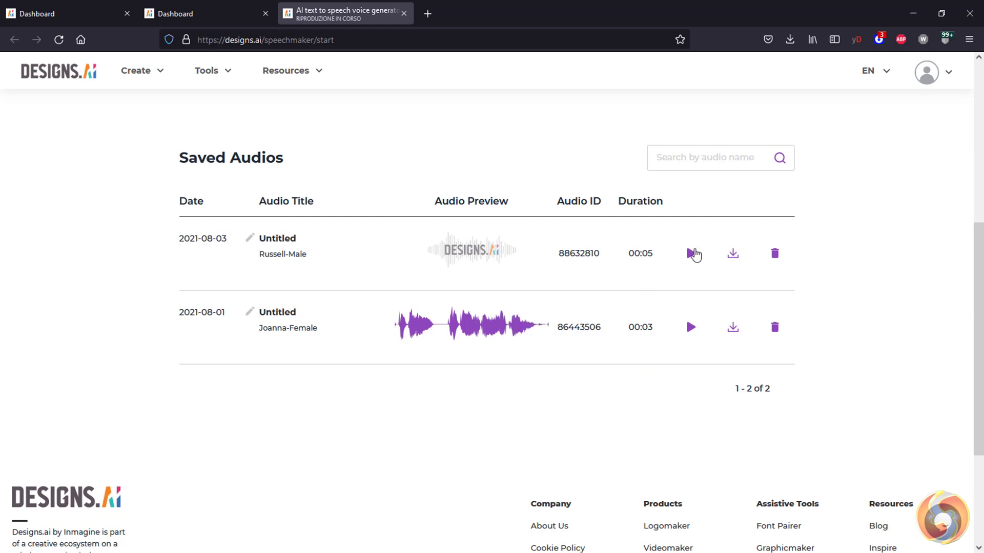
click(692, 253)
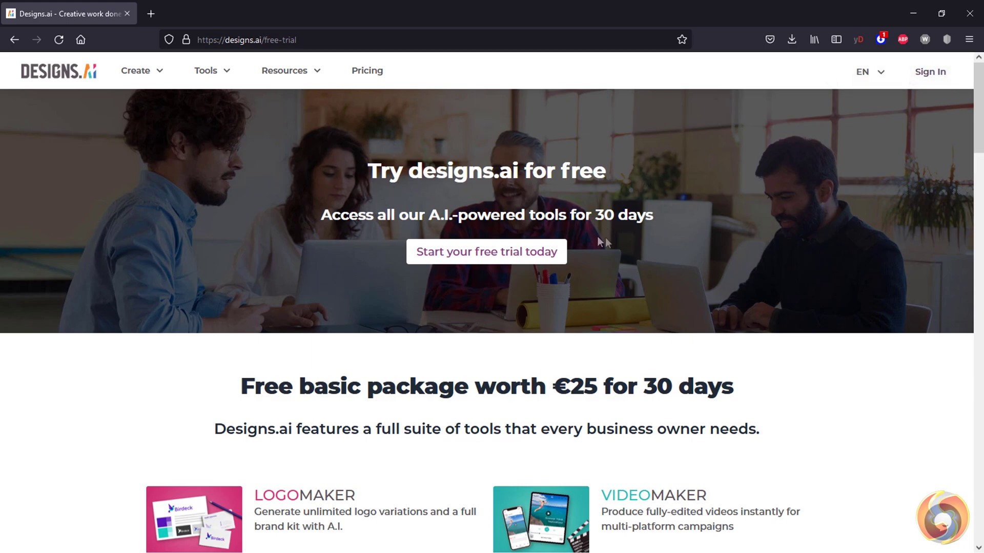
Scroll through the free-trial page, then the homepage's Logomaker, Videomaker, Speechmaker and Mockupmaker sections.
scroll(570, 250, down, 4)
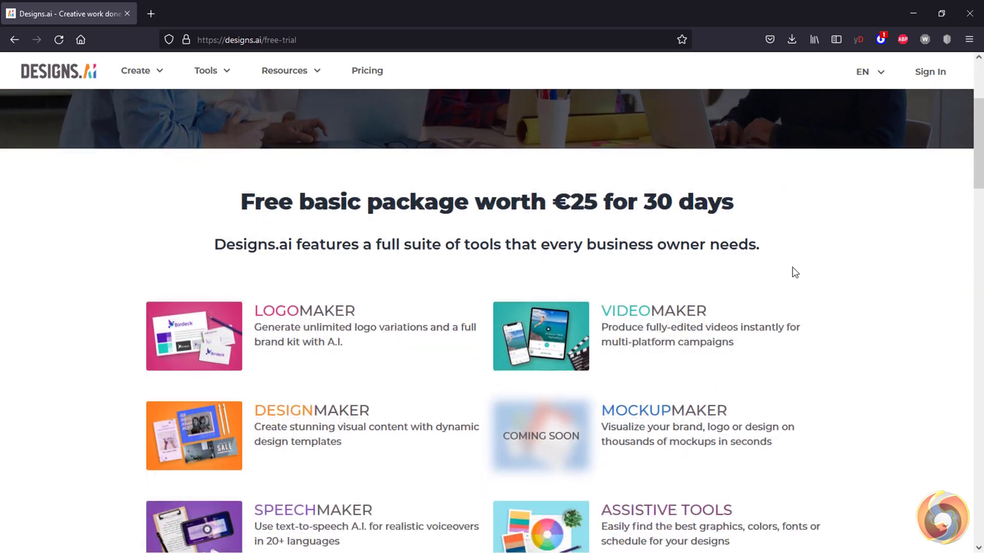
scroll(797, 276, down, 2)
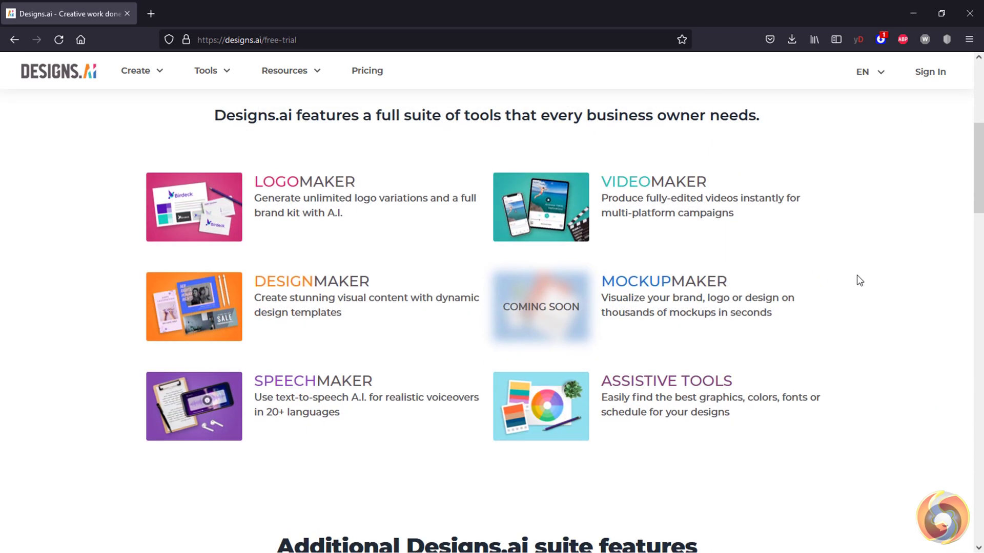
scroll(859, 281, up, 6)
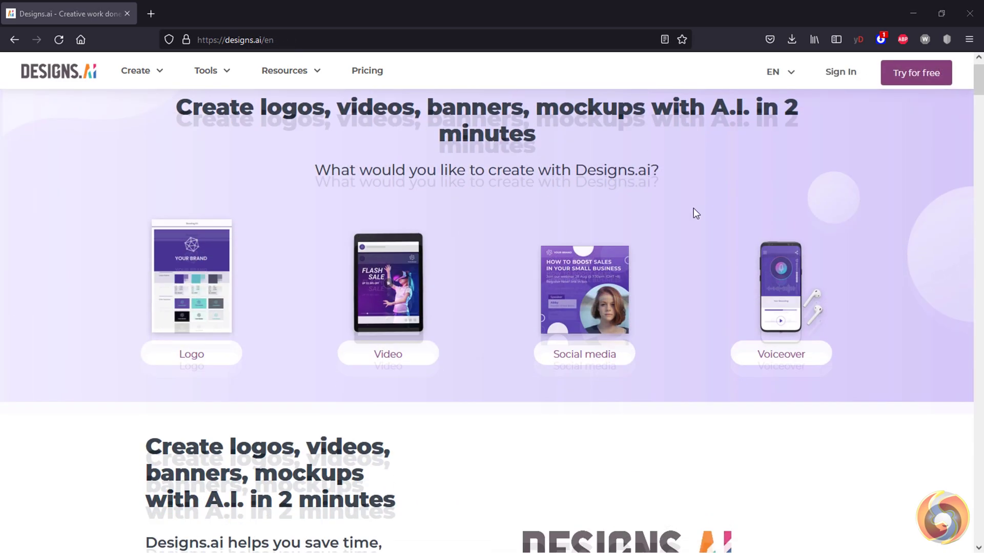
scroll(515, 332, down, 4)
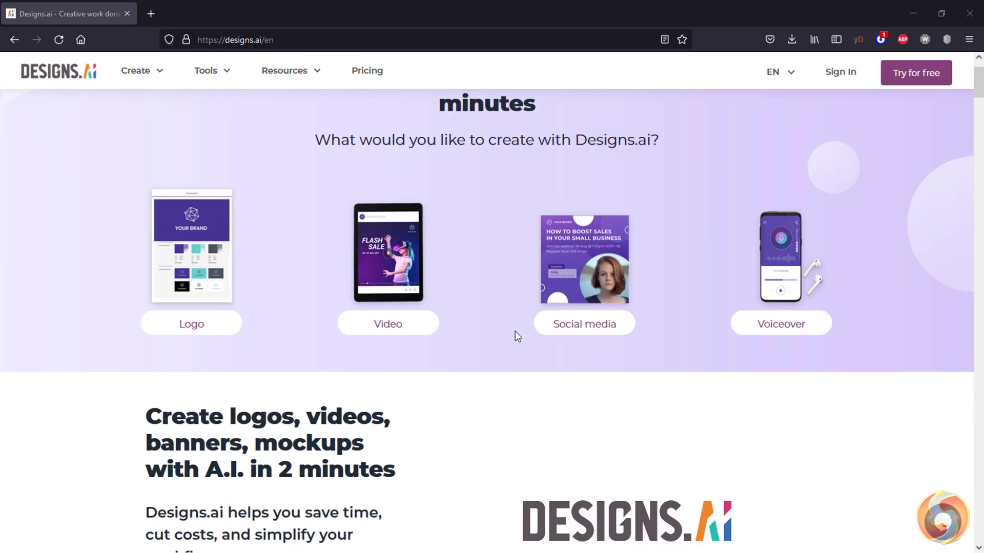
scroll(348, 307, down, 11)
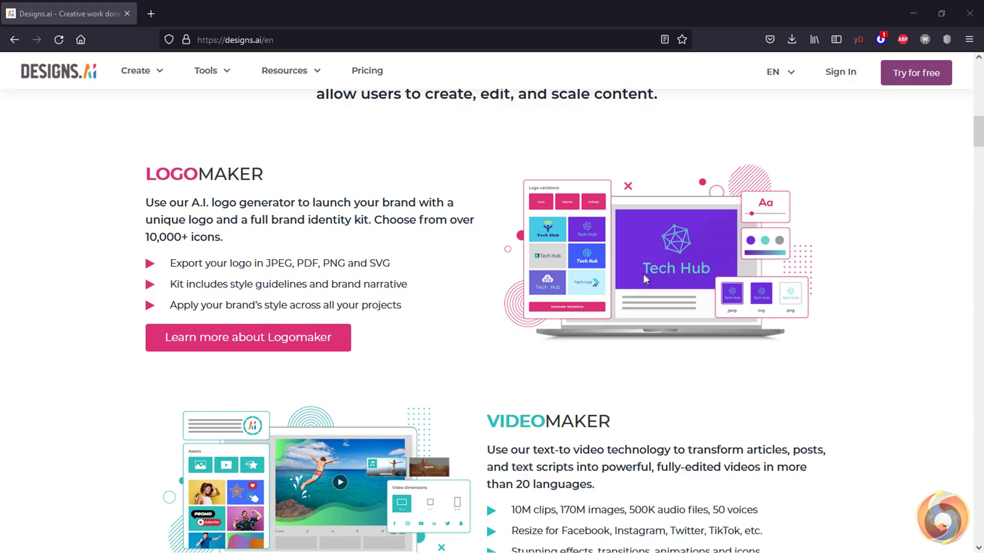
scroll(643, 274, down, 4)
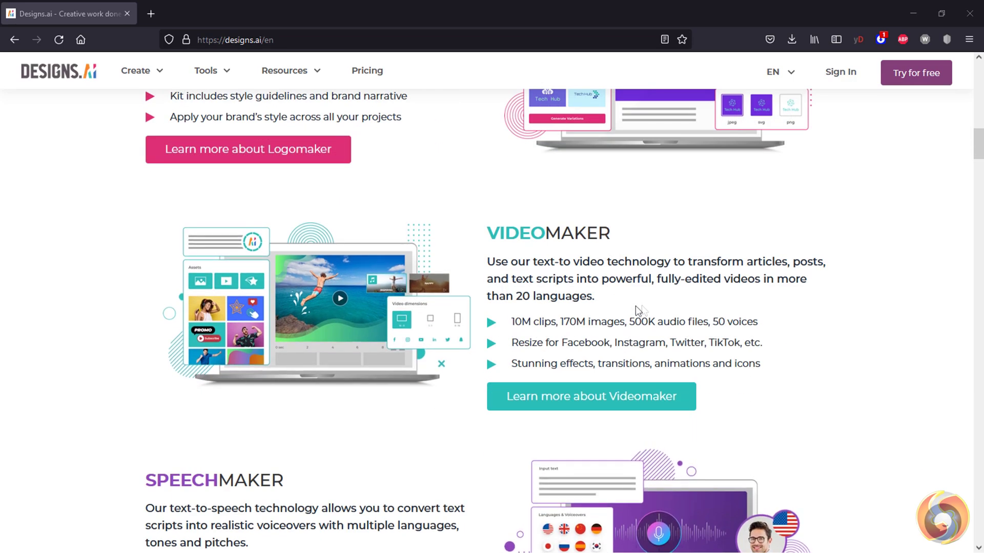
scroll(372, 319, down, 4)
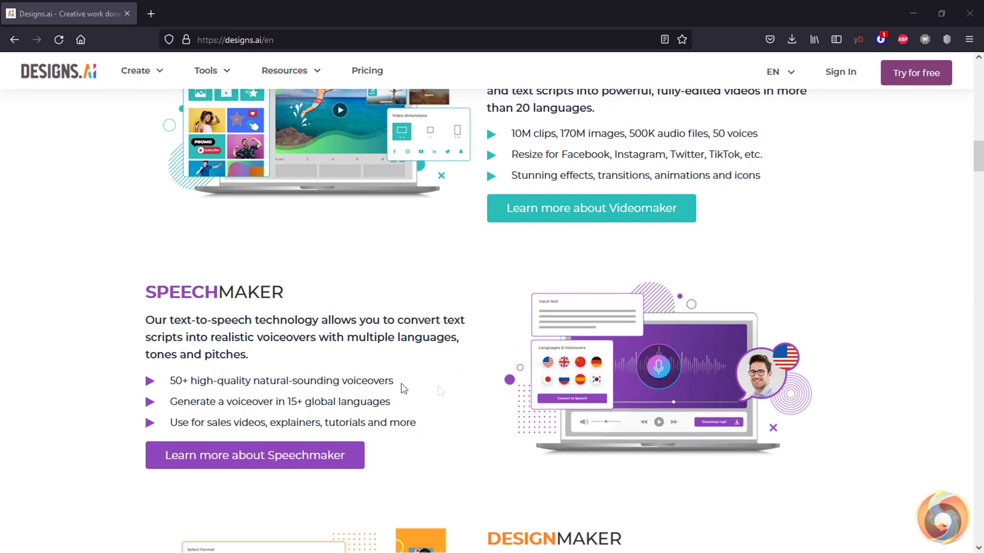
scroll(639, 389, down, 14)
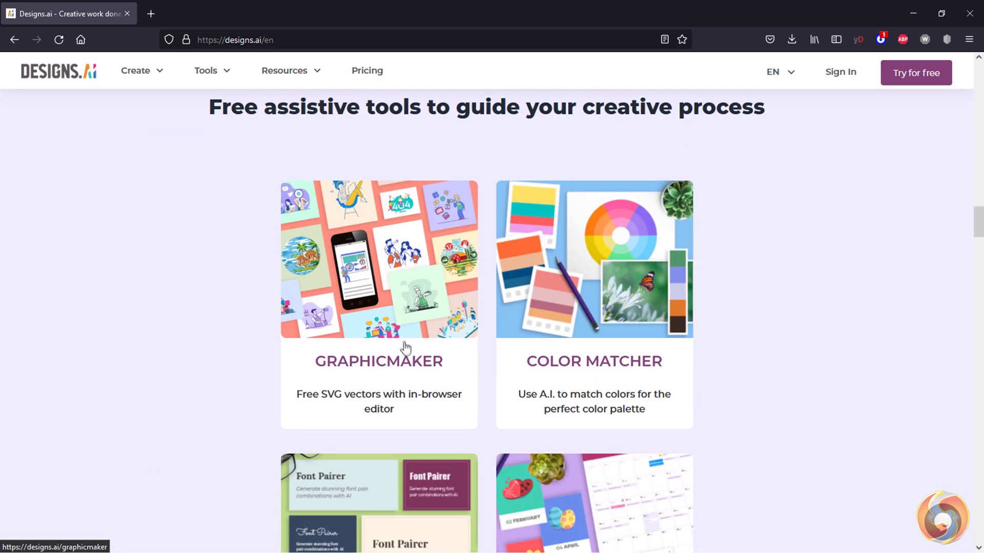
scroll(572, 207, up, 1)
scroll(262, 228, down, 3)
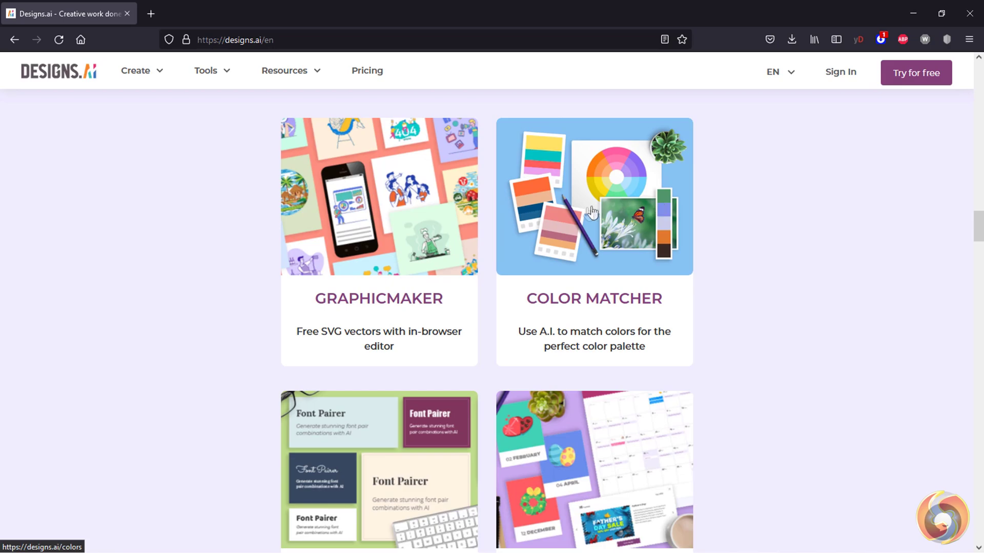
scroll(588, 267, down, 3)
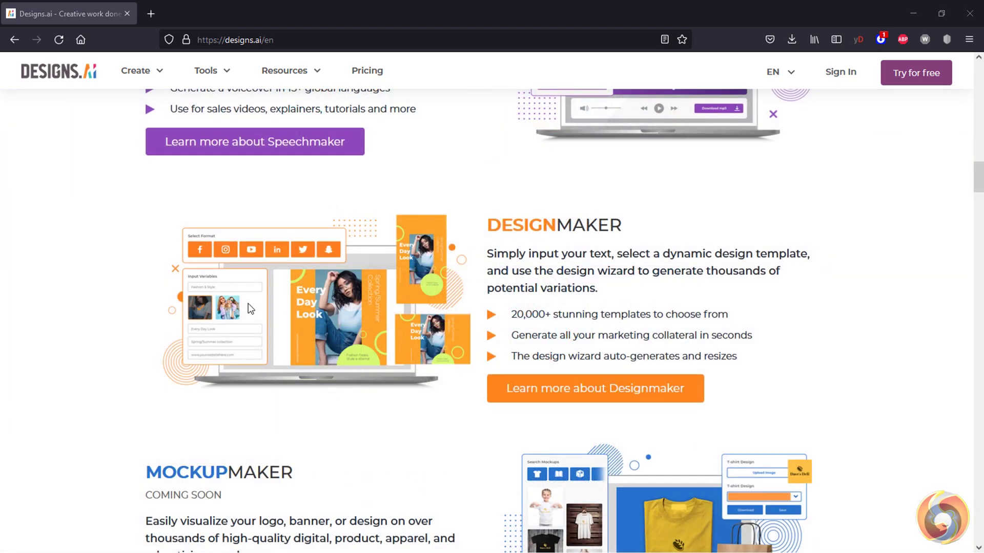
scroll(248, 303, down, 5)
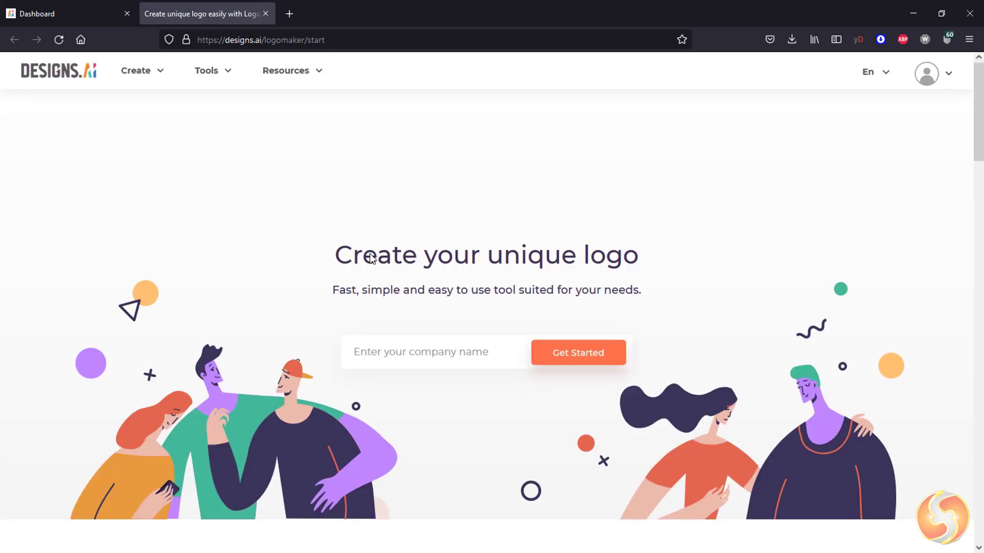
Start a Skills Factory logo in the Education, University & Schooling industry with the Initial category.
text(Skills Factory)
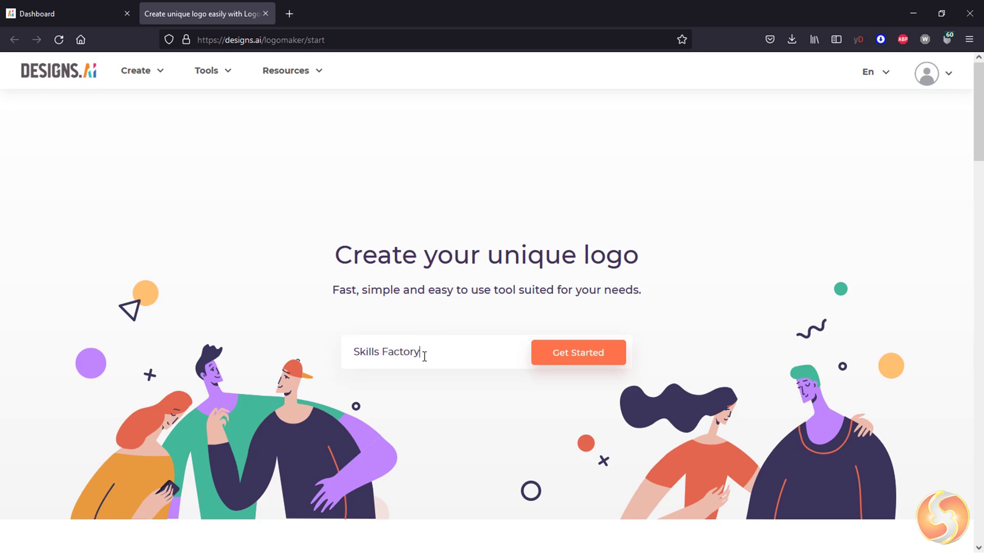
click(591, 361)
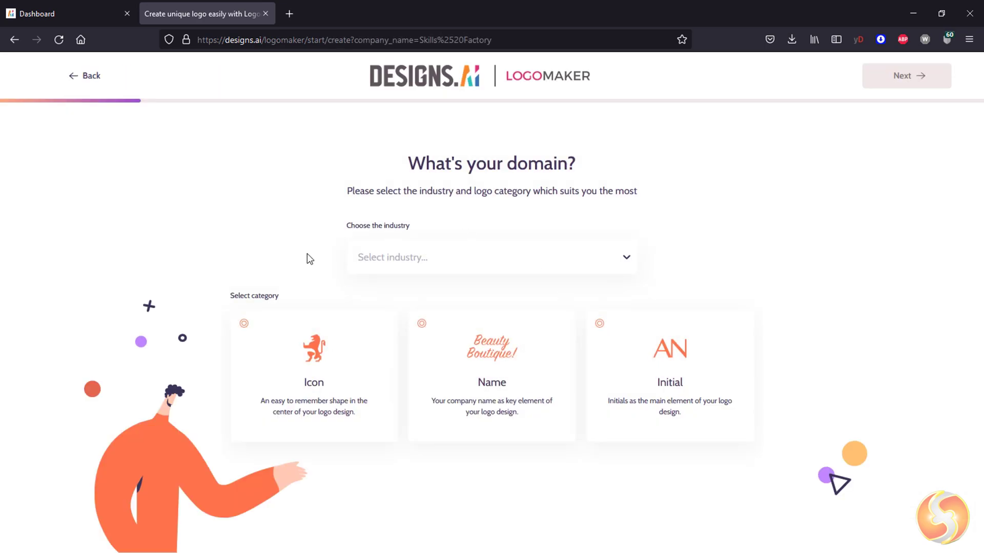
click(471, 260)
click(714, 389)
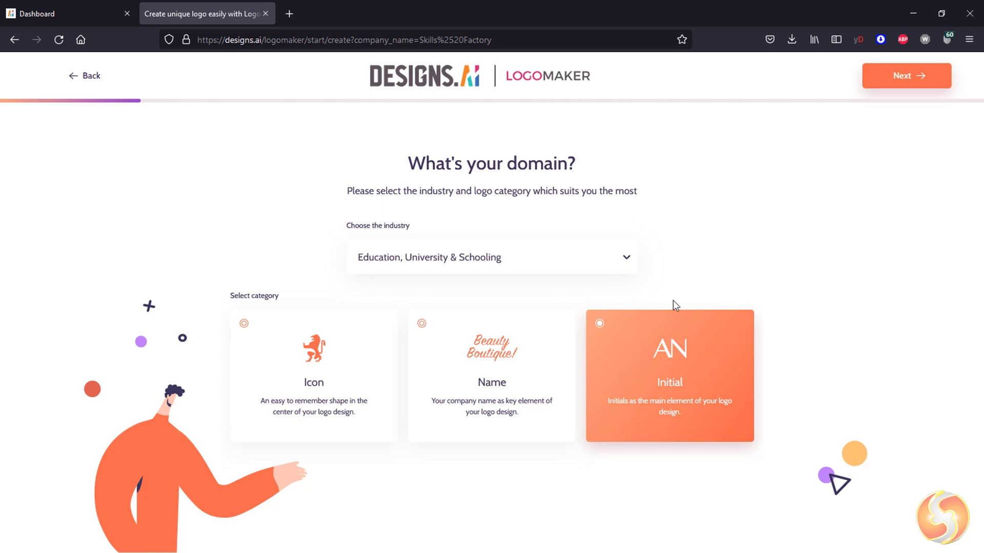
click(917, 77)
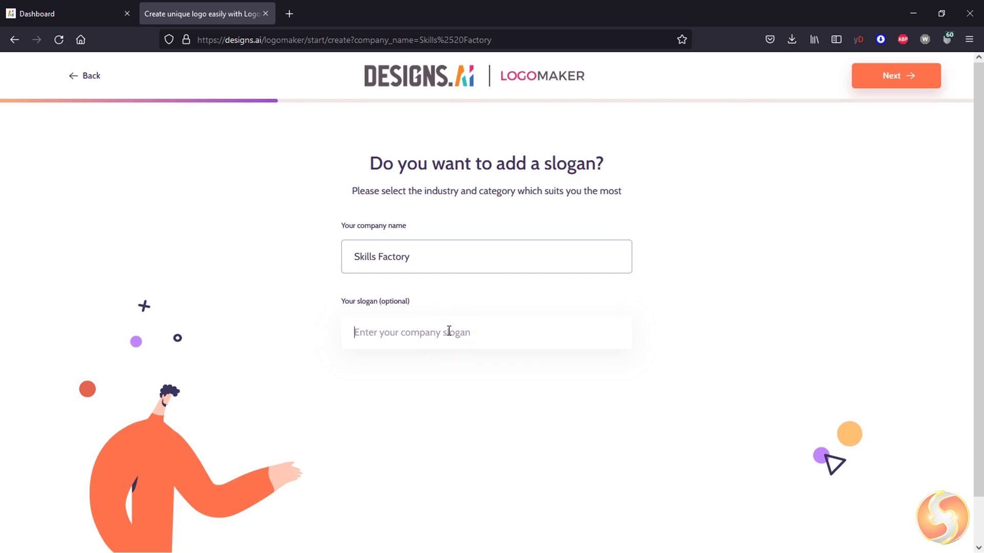
Skip the slogan and advance through the style and colour-tone steps to generate logo proposals.
click(902, 80)
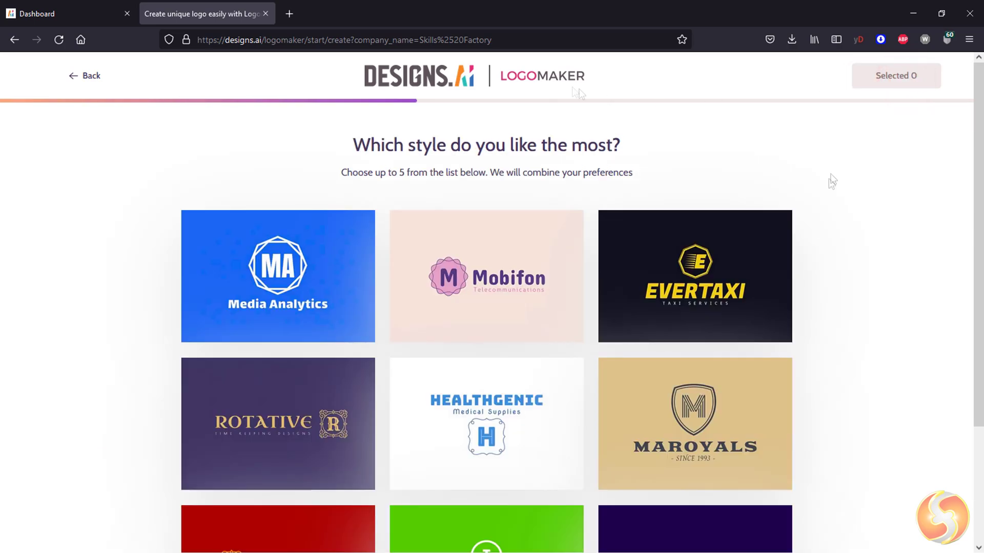
scroll(840, 231, down, 3)
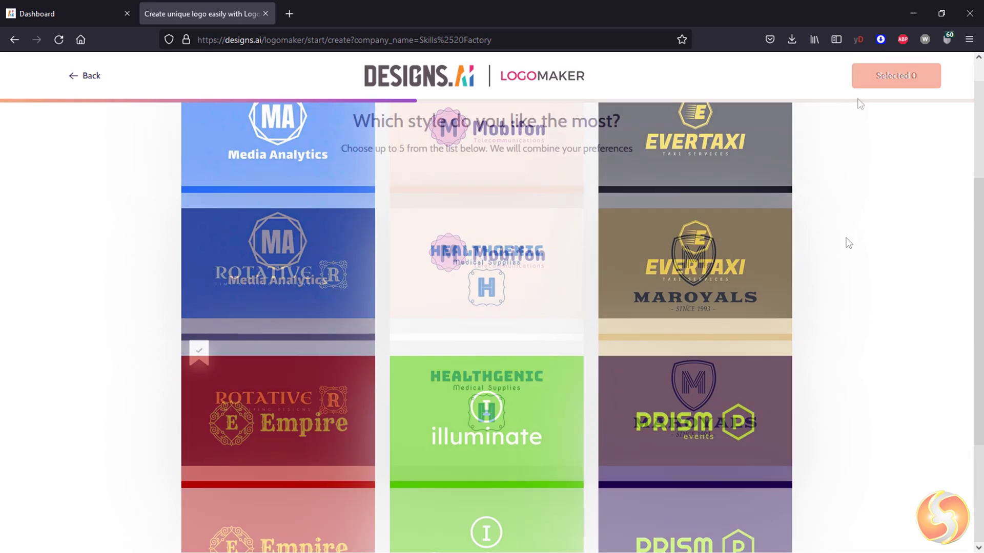
click(884, 77)
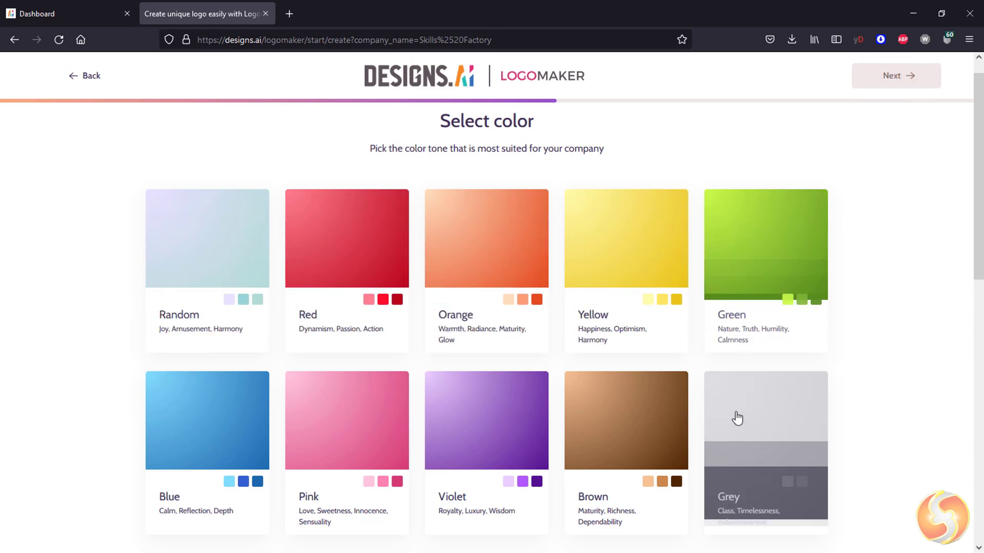
scroll(736, 417, down, 3)
click(892, 82)
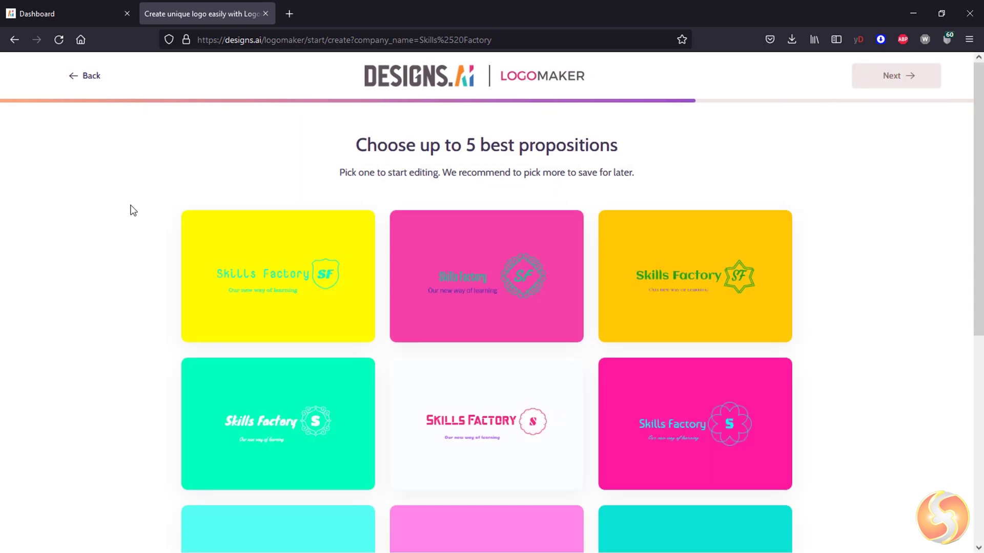
Pick the yellow 'Skills Factory S' proposal and save it as a project.
scroll(867, 261, down, 2)
scroll(863, 281, down, 4)
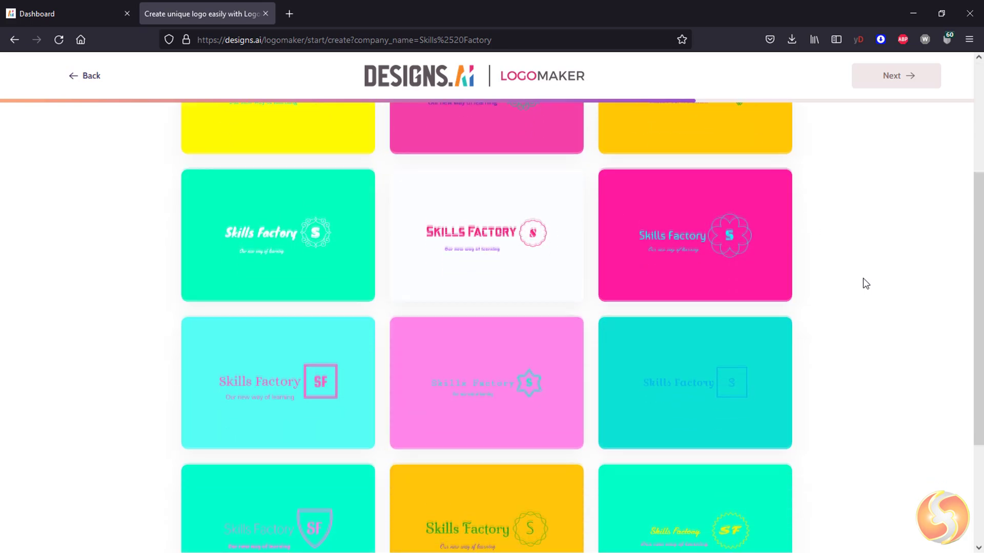
click(530, 339)
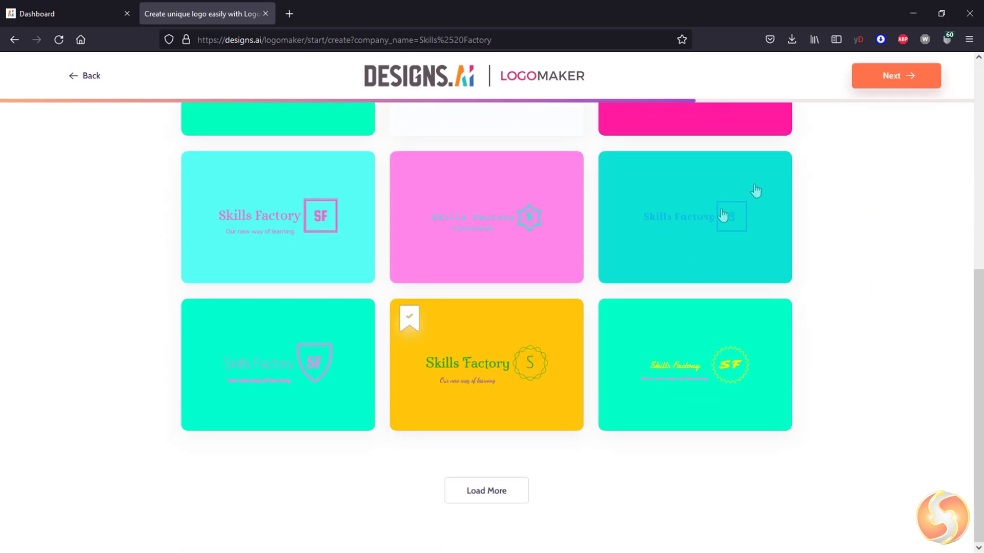
click(882, 82)
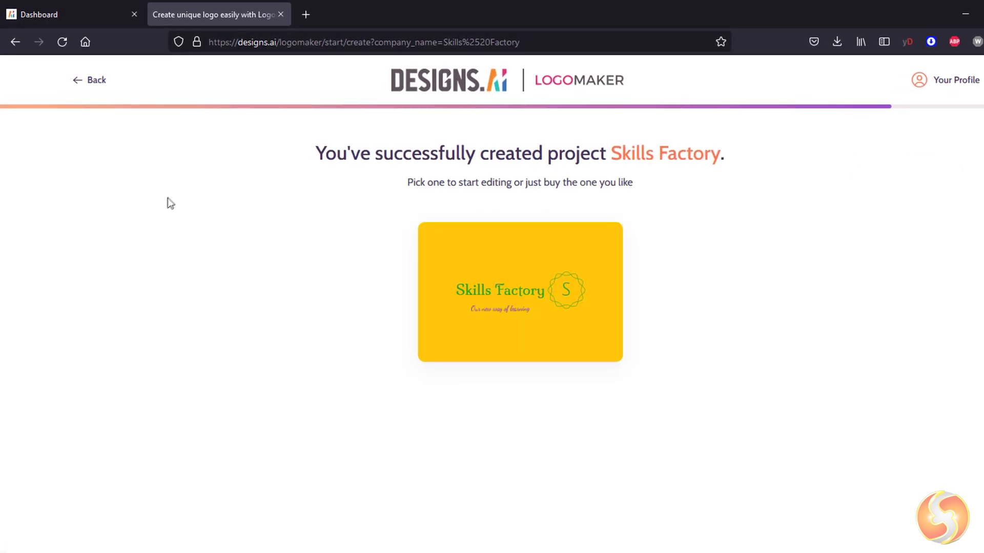
Open the Skills Factory logo's font options in the editor, then start a new Videomaker video.
click(584, 263)
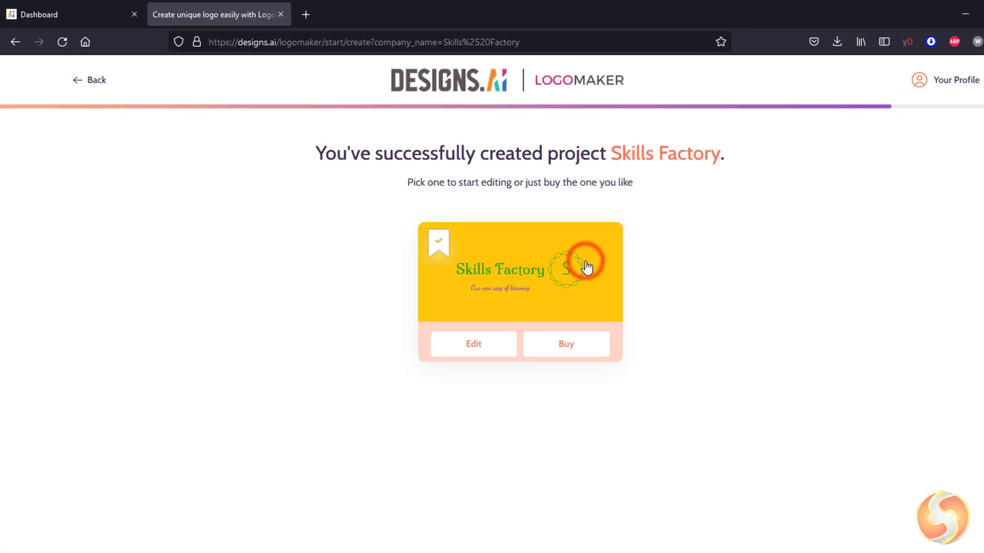
click(474, 341)
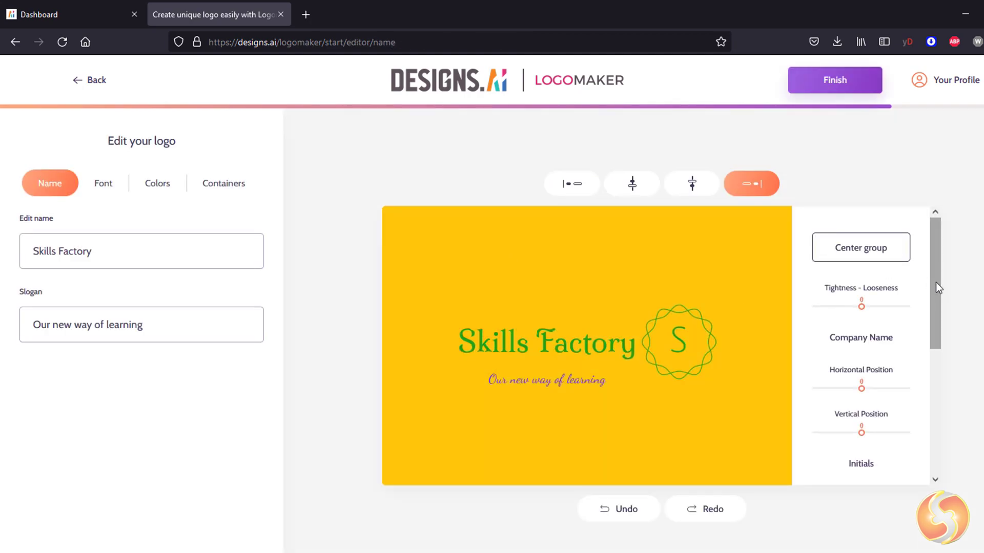
drag(936, 287, 912, 292)
click(102, 185)
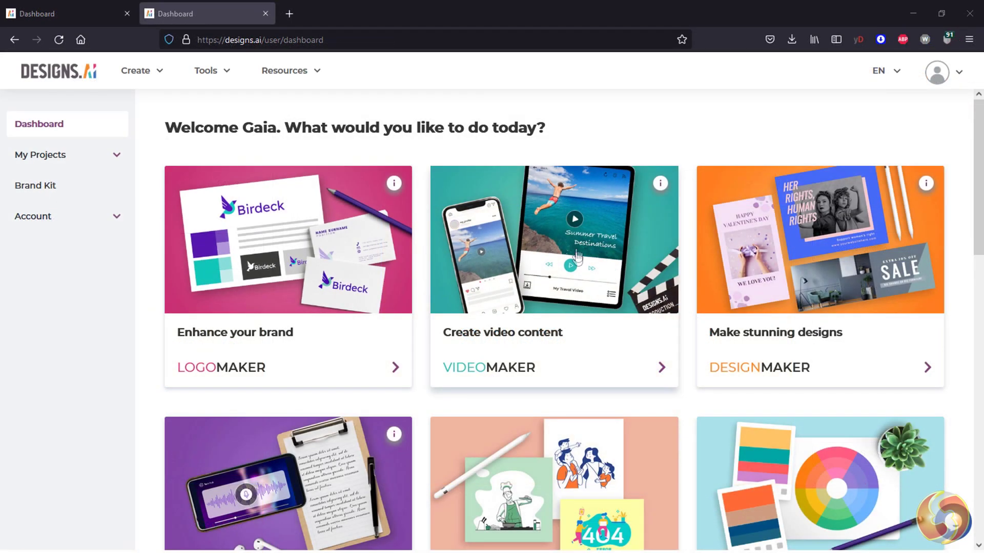
click(576, 263)
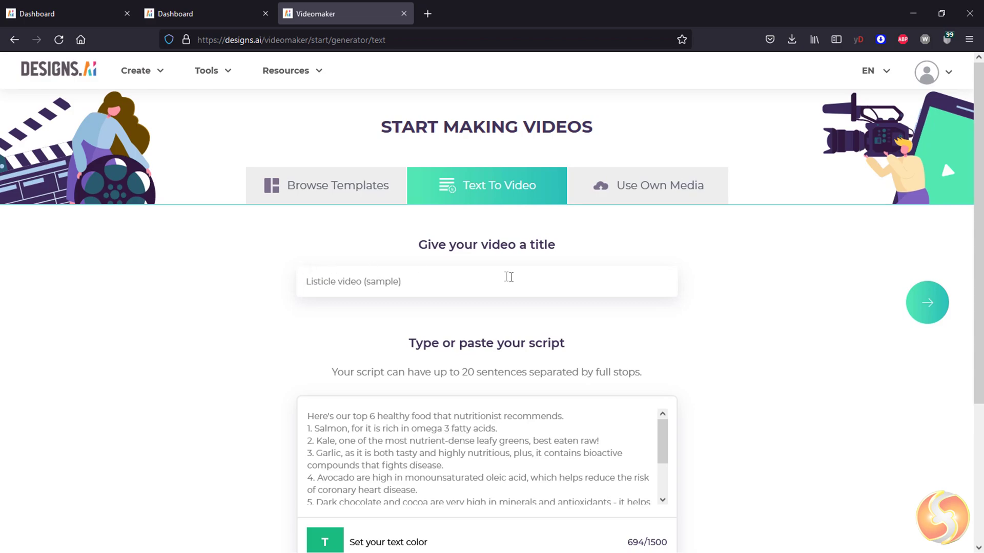
Edit the video script and set its text colour to black after trying red and blue.
scroll(508, 277, down, 2)
click(425, 354)
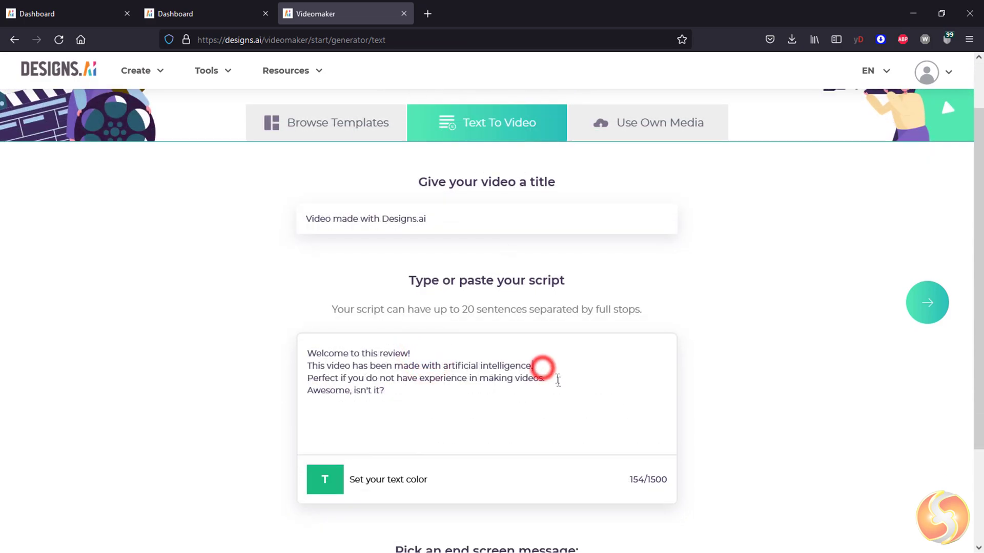
scroll(558, 381, down, 2)
click(387, 426)
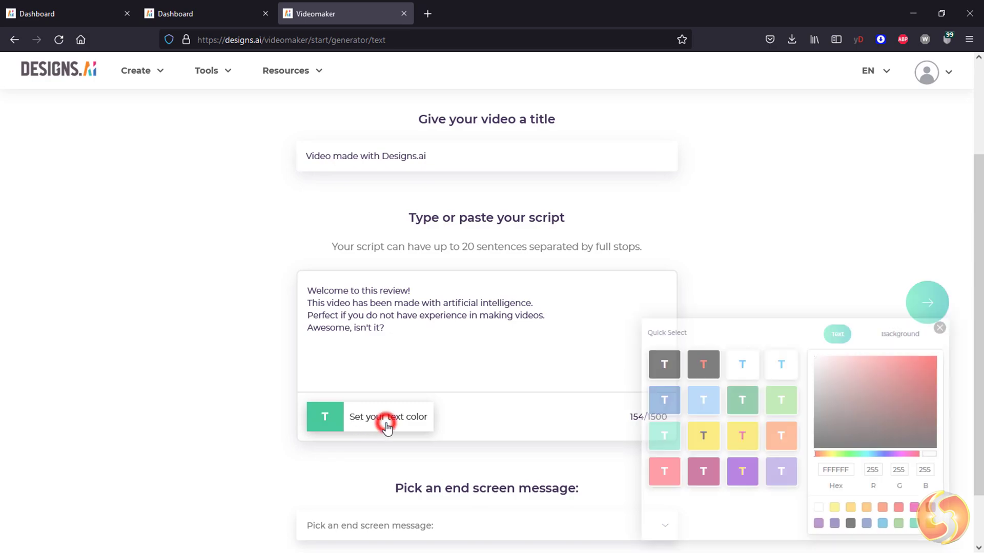
click(665, 364)
click(703, 364)
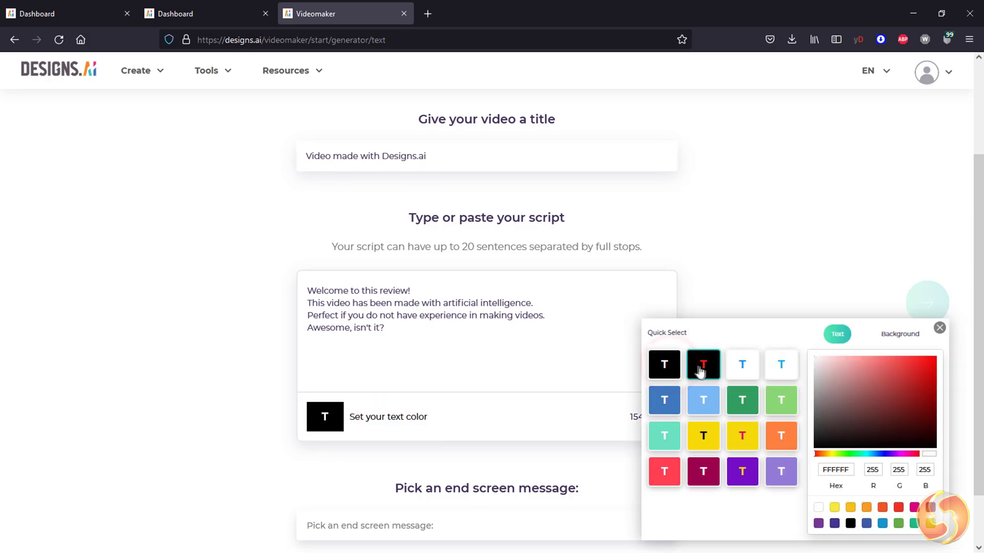
click(742, 364)
click(781, 365)
click(671, 373)
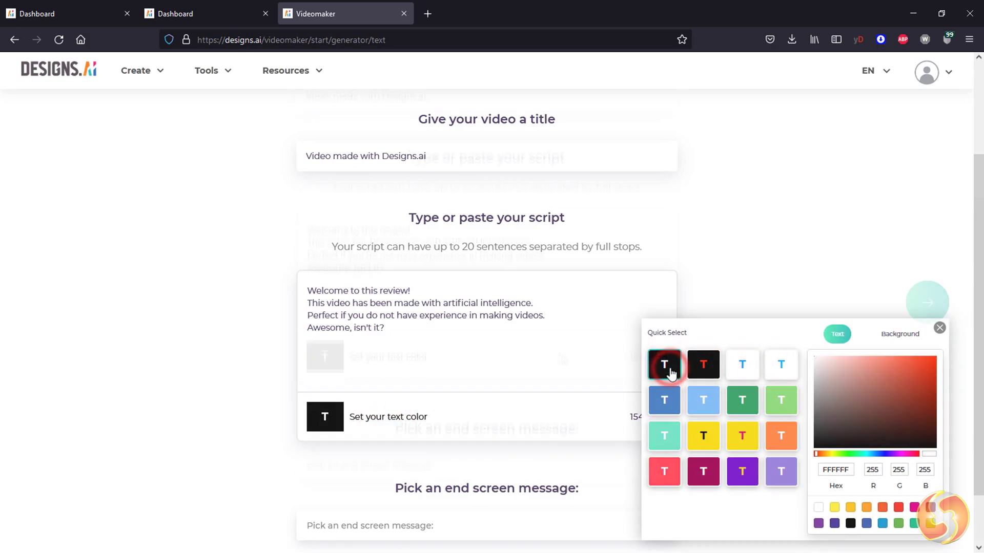
Choose 'Subscribe Now!' as the end screen message and continue to industry selection.
scroll(454, 383, down, 2)
click(463, 462)
scroll(523, 455, down, 2)
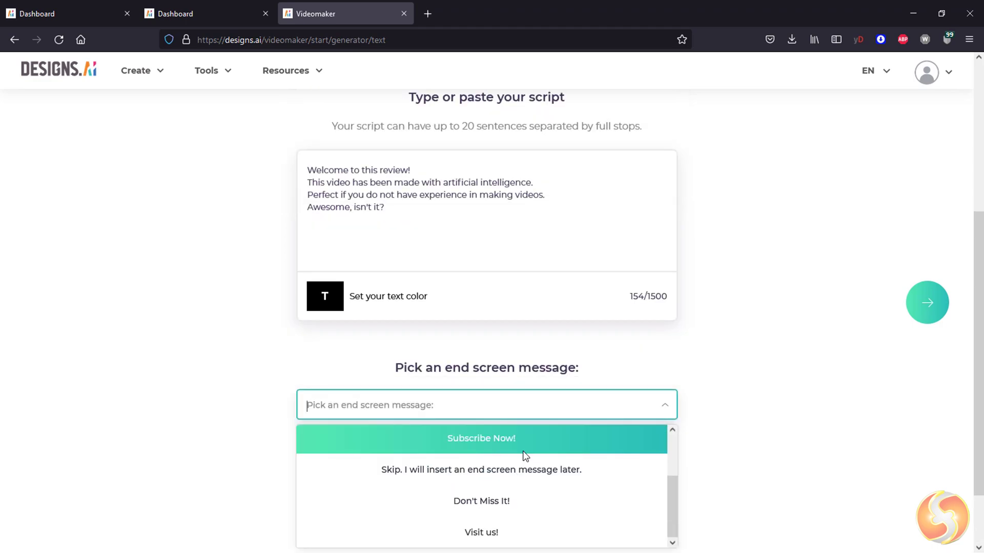
click(523, 441)
click(927, 303)
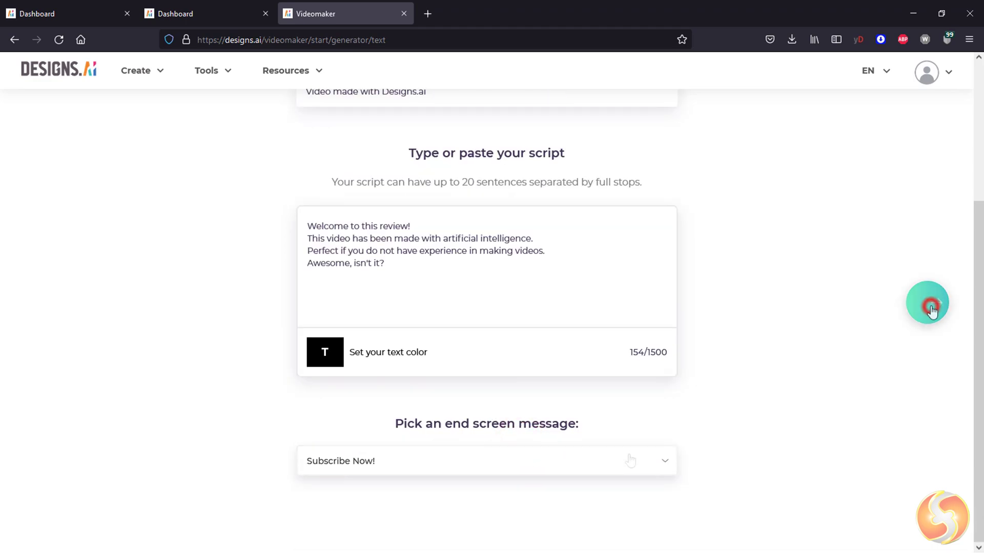
Choose Entertainment and Media, English, and a voiceover to generate the video draft.
click(527, 249)
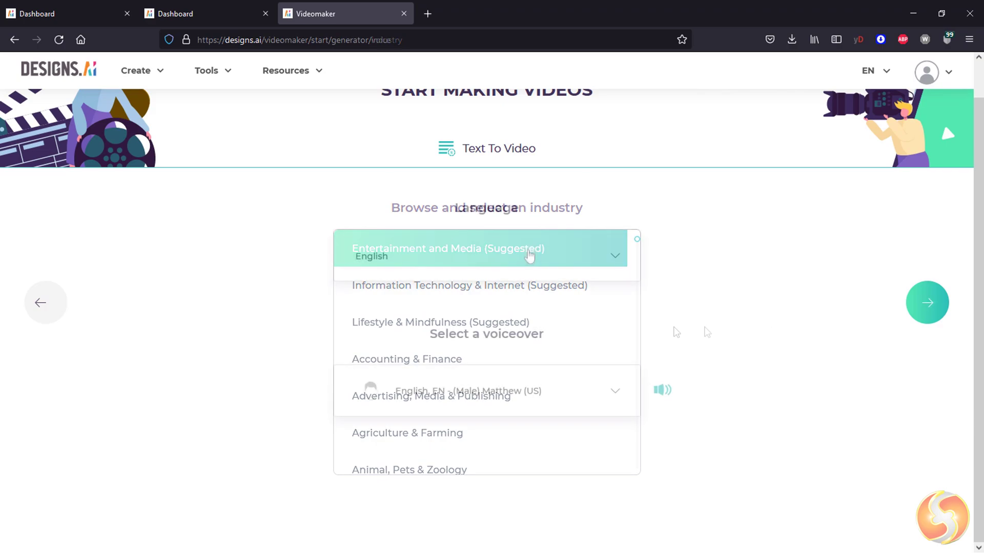
click(548, 266)
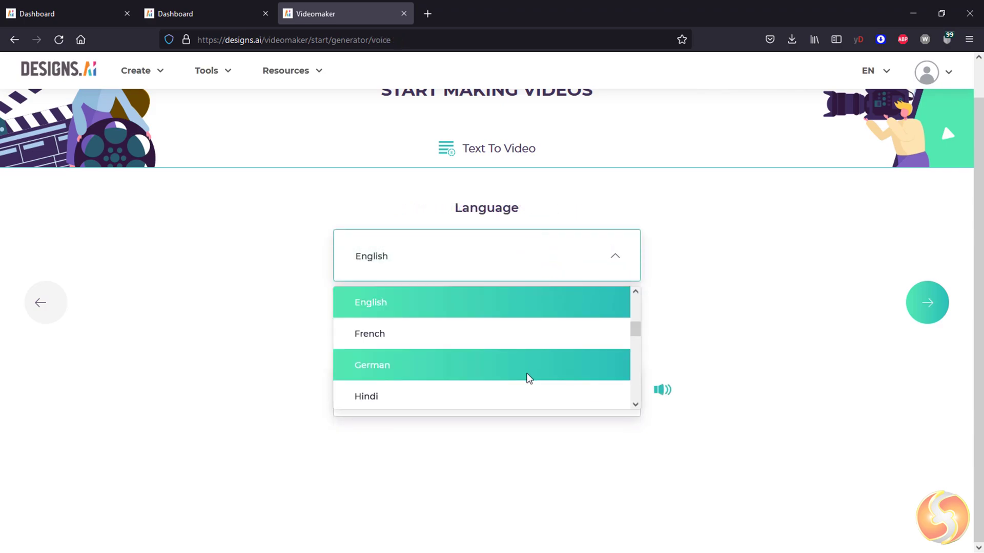
click(615, 395)
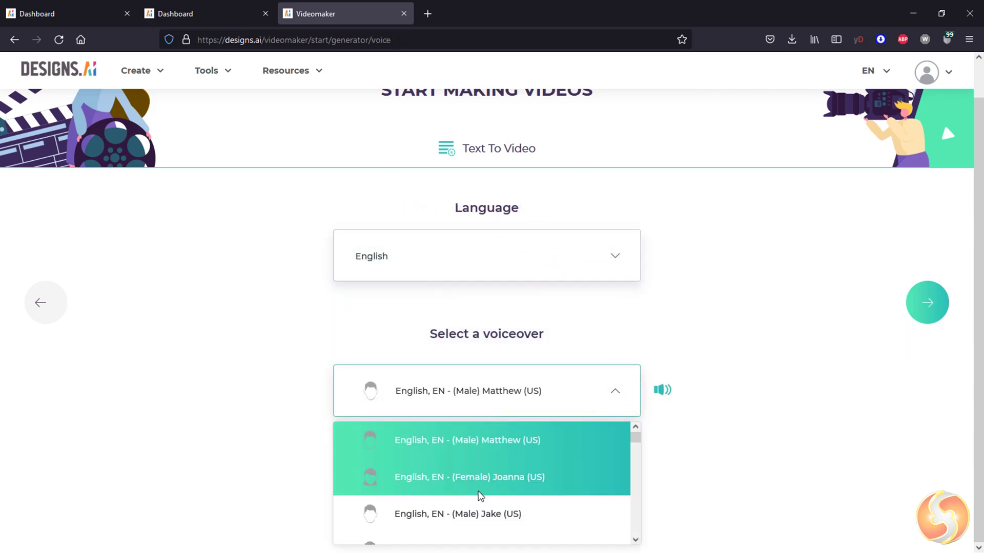
scroll(496, 486, down, 5)
click(494, 530)
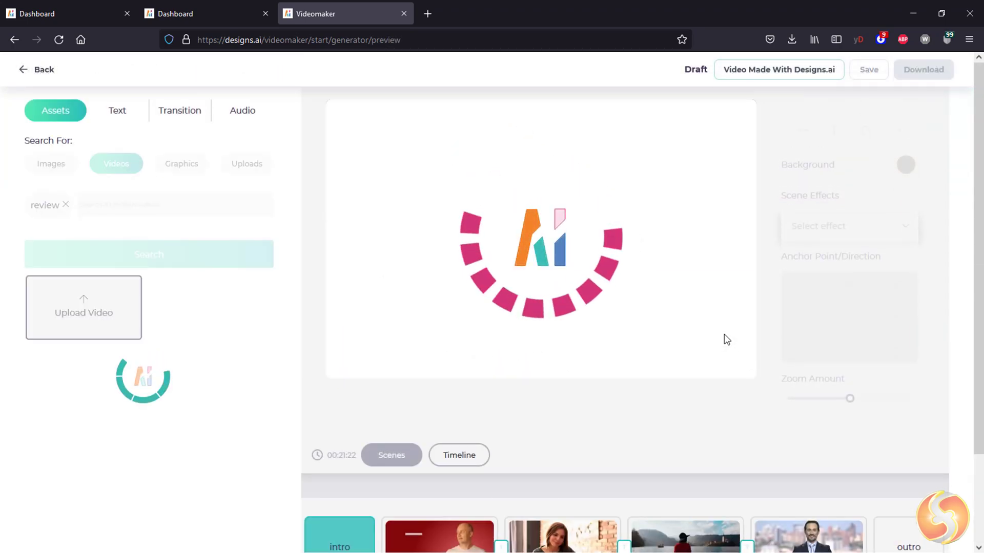
Play the generated video preview, starting with the 'Video made with Designs.ai' caption.
click(351, 360)
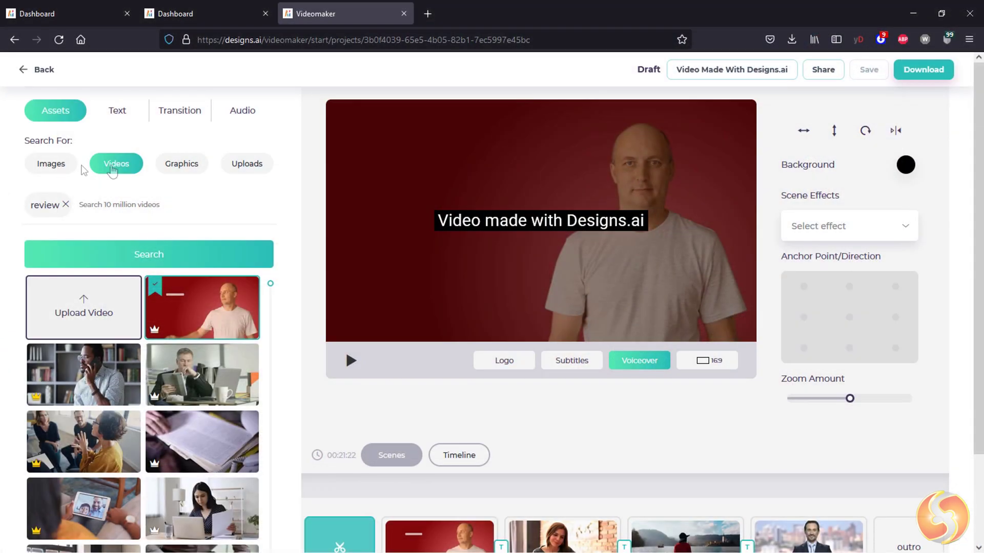
Browse caption styles and transitions, and preview the '(Club) The New Mobile Phone(3)' music track.
click(127, 114)
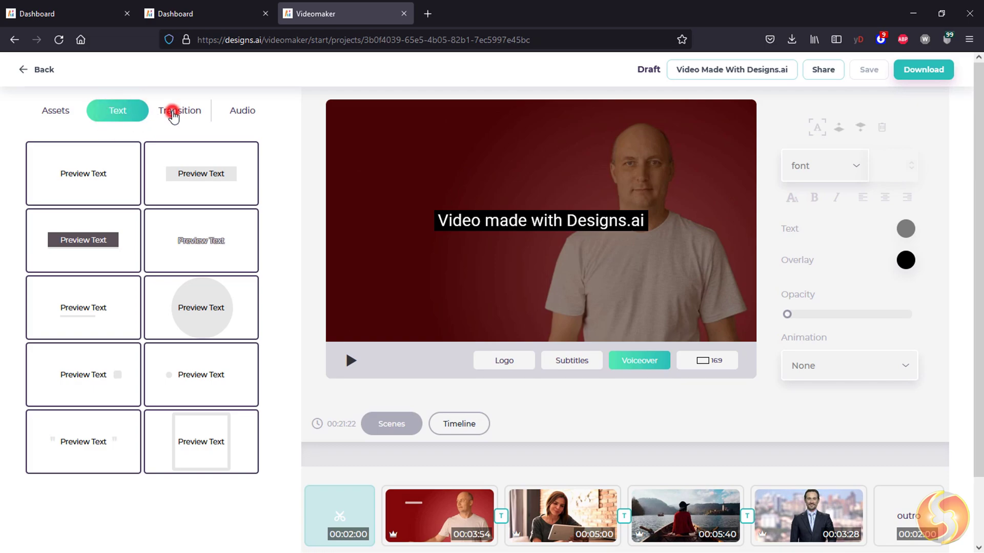
click(173, 115)
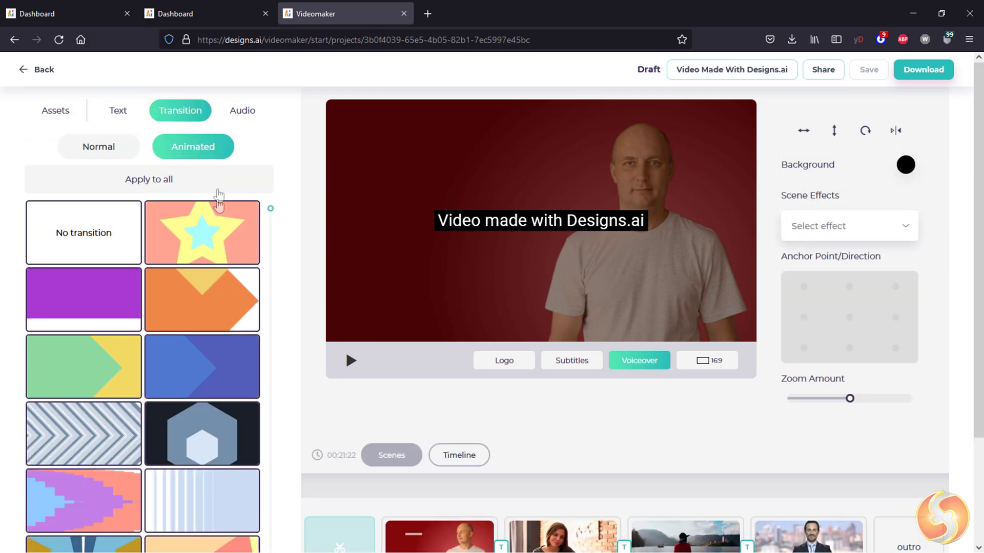
click(241, 109)
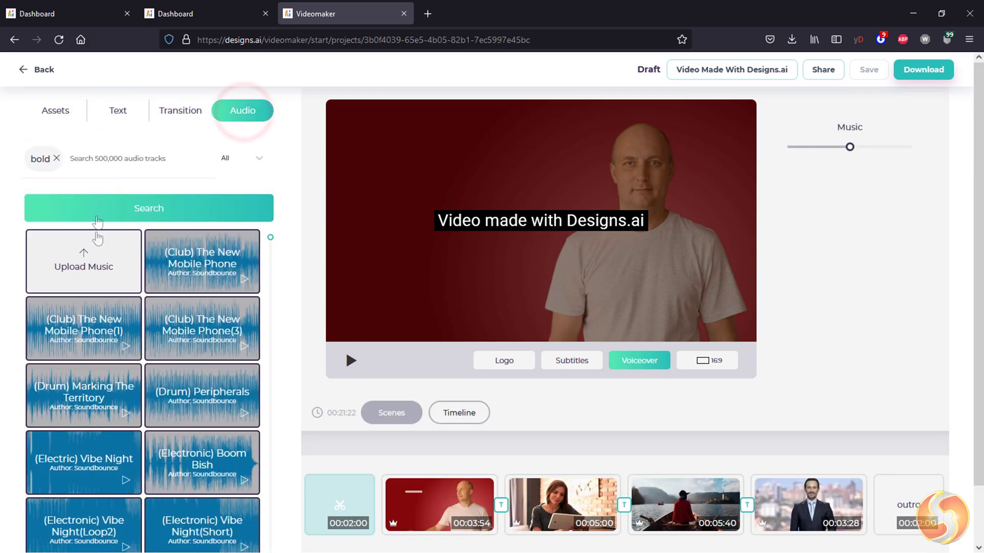
click(243, 346)
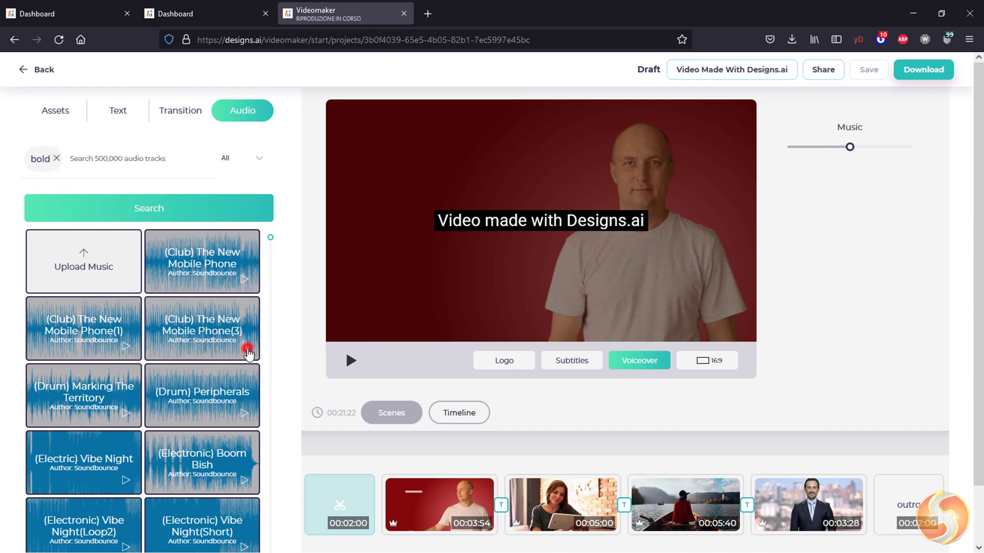
click(245, 346)
Return to the stock video assets and download the finished video.
click(50, 110)
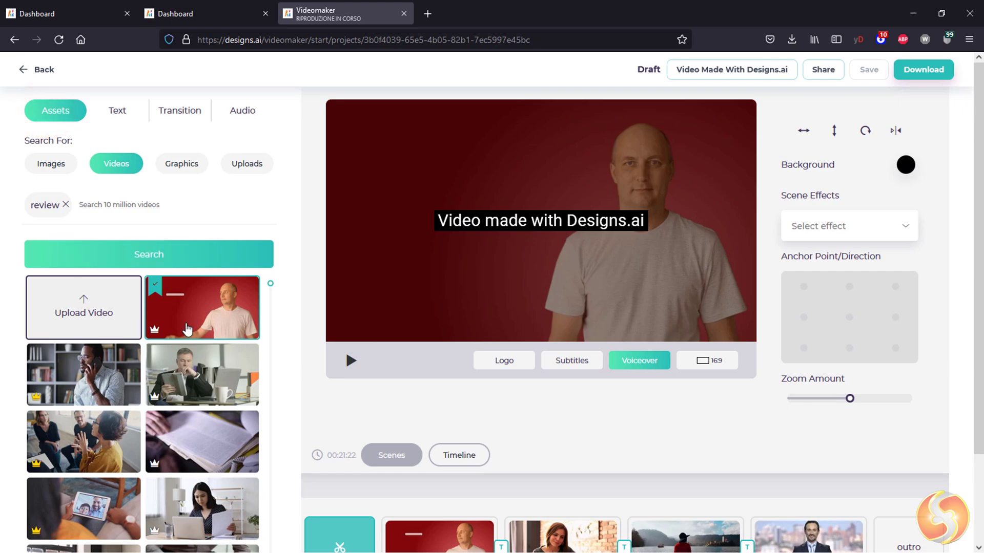
scroll(205, 329, down, 1)
scroll(205, 330, down, 5)
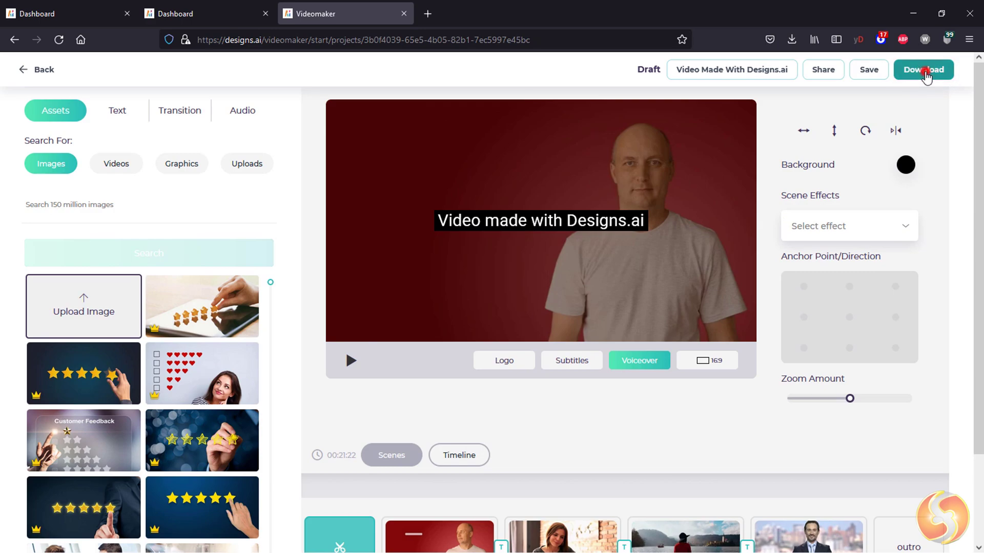
click(924, 71)
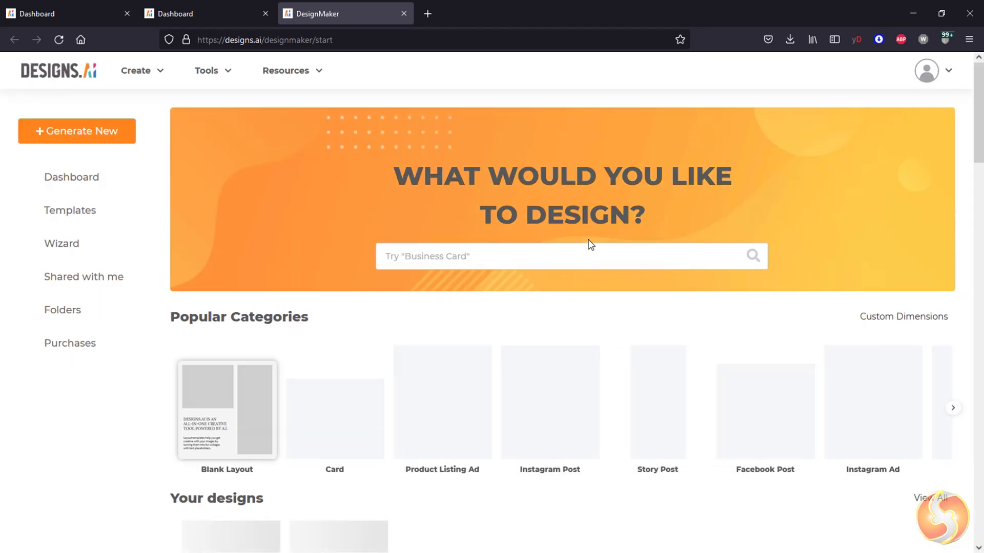
Scroll the DesignMaker templates and open the pink Welcome Card as an Untitled Design.
scroll(706, 324, down, 3)
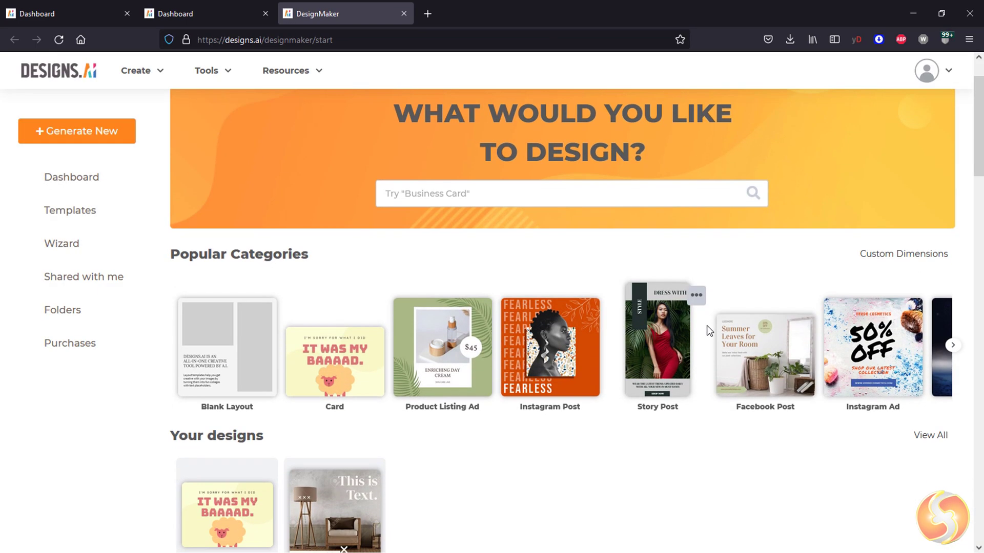
scroll(861, 291, down, 10)
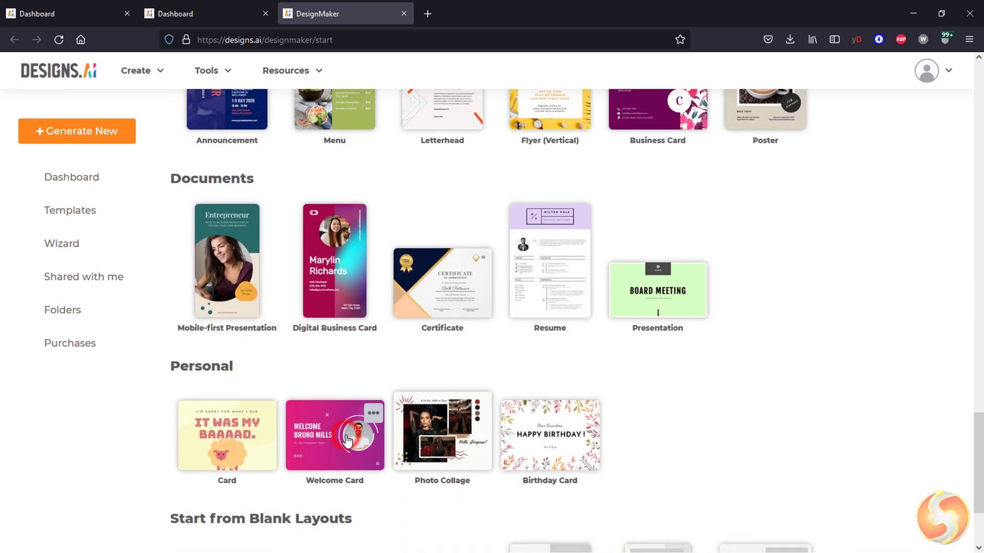
click(347, 440)
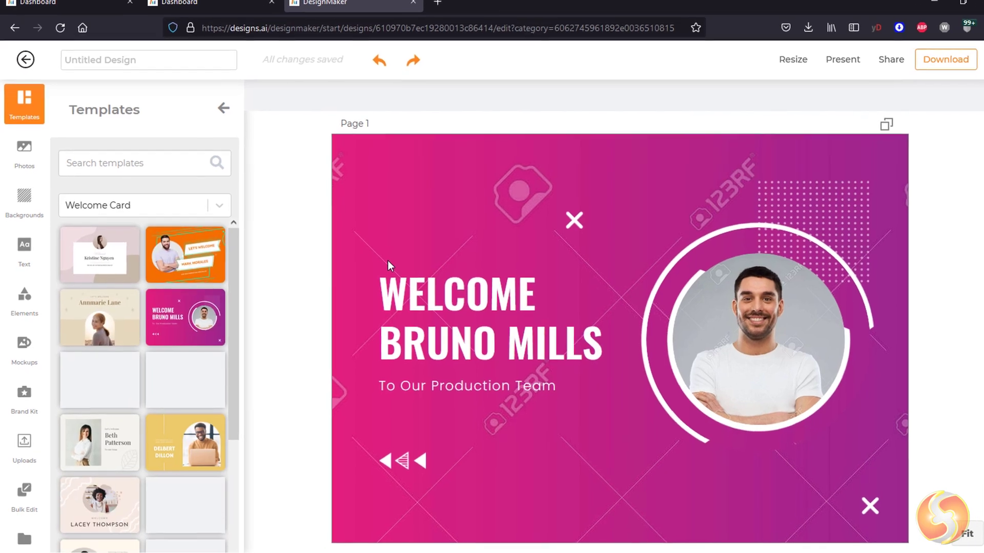
Change the heading to WELCOME TO OUR VIDEO and add an enlarged blue stock photo at the banner's top-left.
drag(589, 342, 375, 338)
text(TO)
click(20, 139)
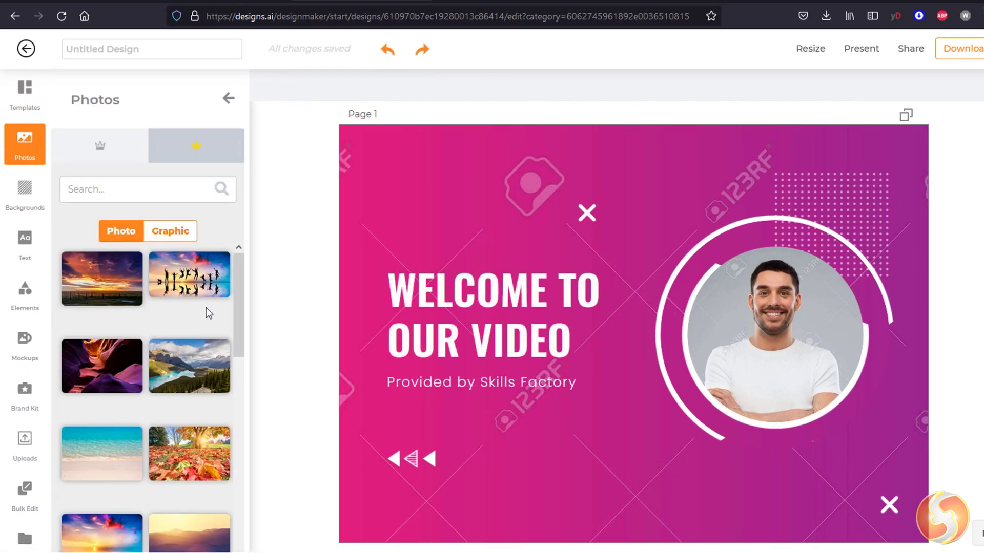
scroll(205, 310, down, 5)
click(124, 406)
drag(559, 306, 446, 189)
drag(633, 323, 912, 505)
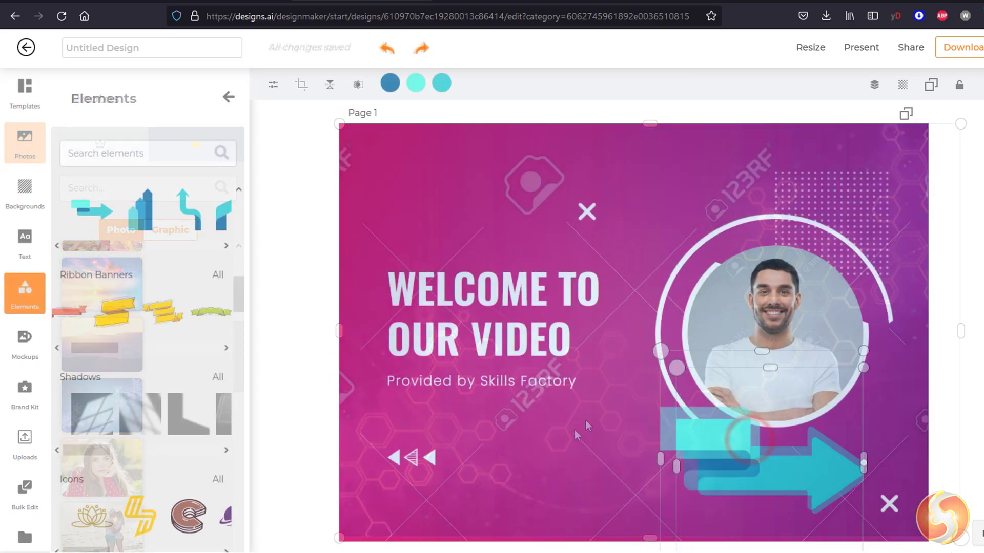
Place the teal arrow near the banner's bottom-right corner, then browse the Mockups library.
mouse_move(811, 490)
mouse_down()
mouse_move(811, 510)
mouse_move(811, 490)
mouse_up()
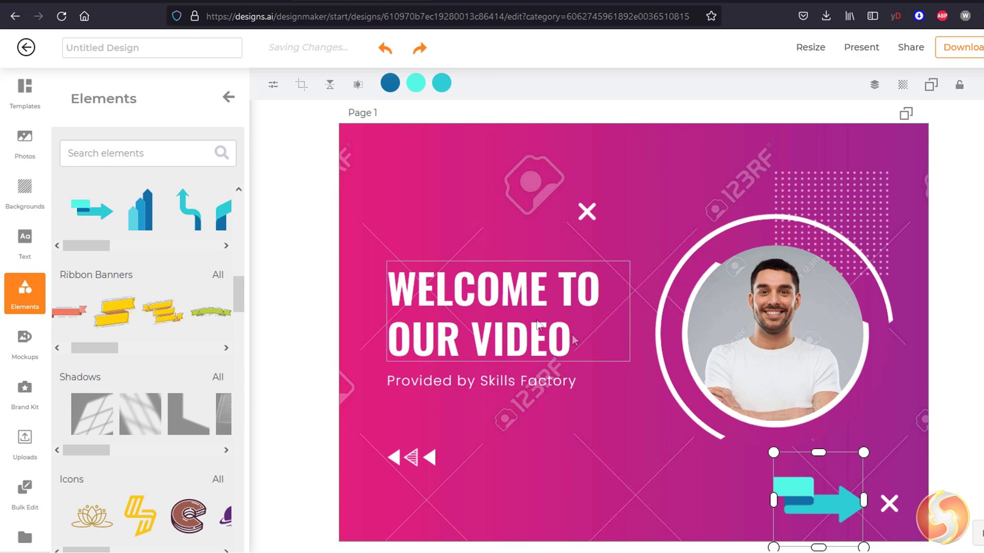
click(17, 351)
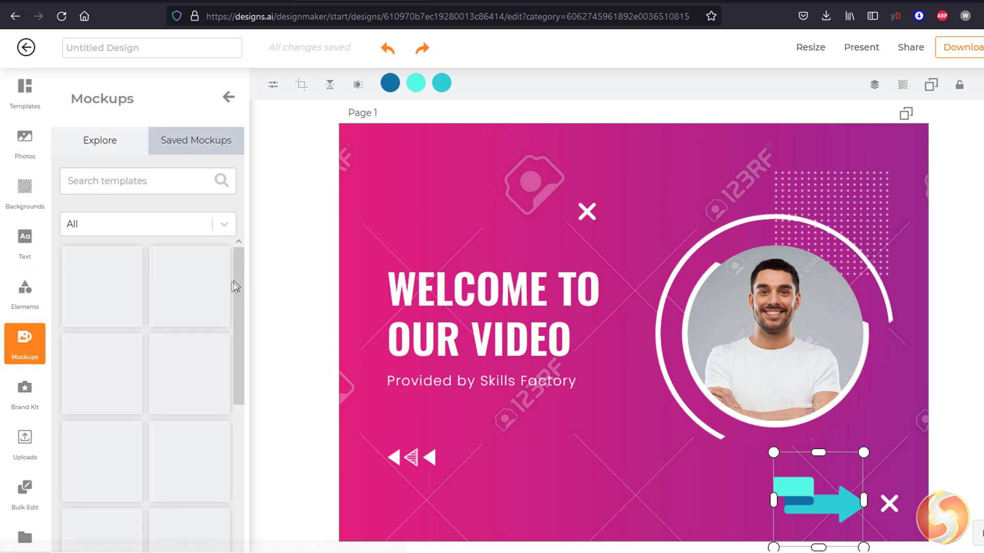
scroll(214, 321, down, 8)
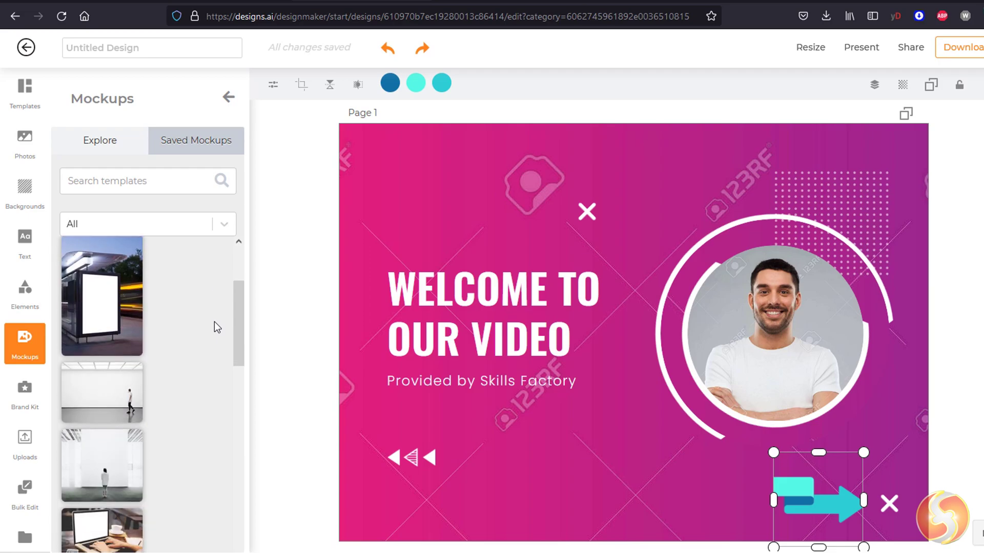
click(590, 446)
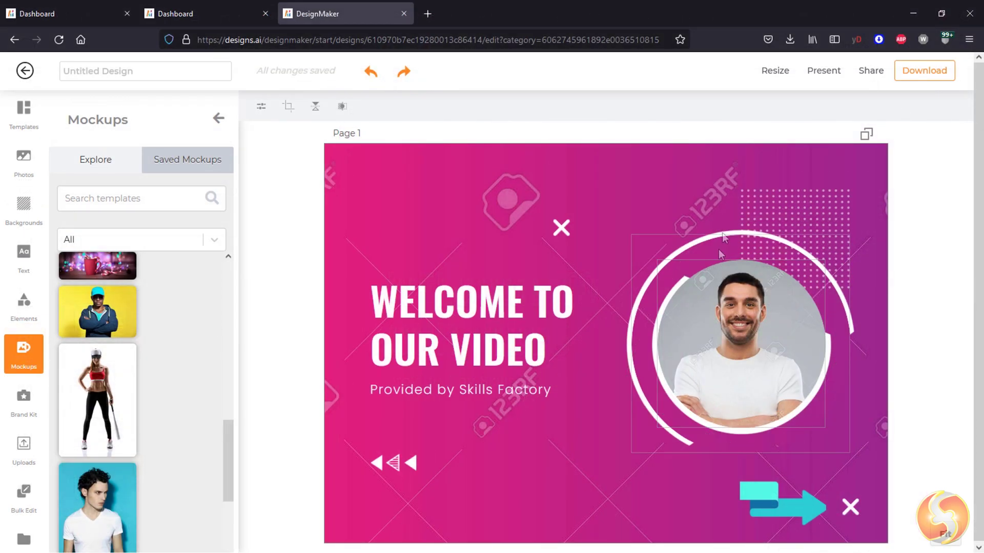
Scroll through the Magic Resize format presets, then close the DesignMaker tab.
click(776, 74)
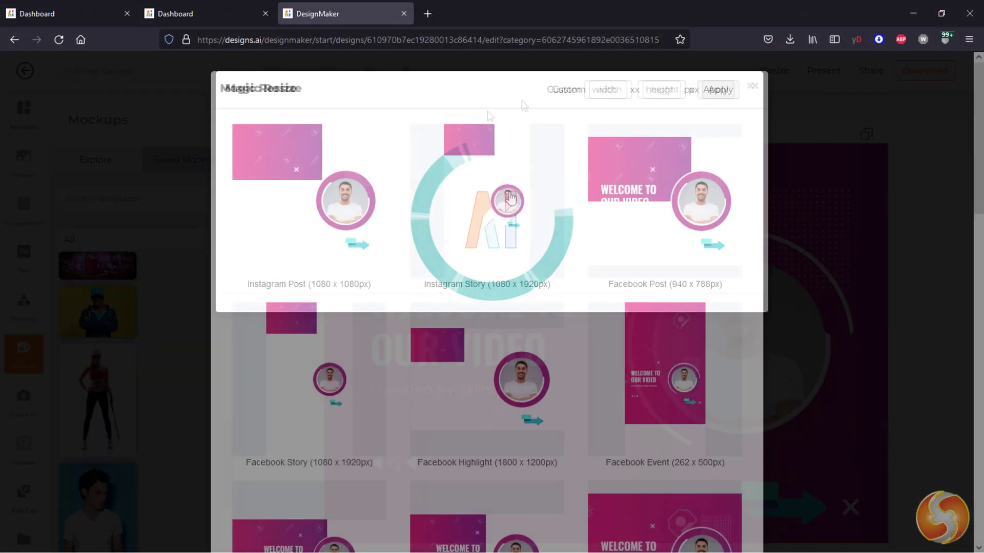
scroll(626, 261, down, 5)
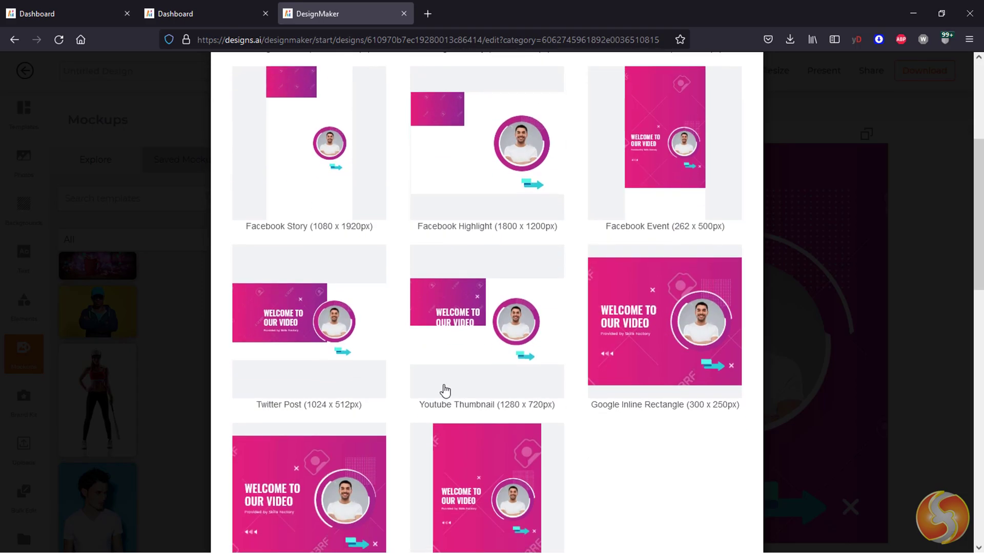
scroll(445, 391, down, 3)
key(ctrl+w)
scroll(276, 436, down, 3)
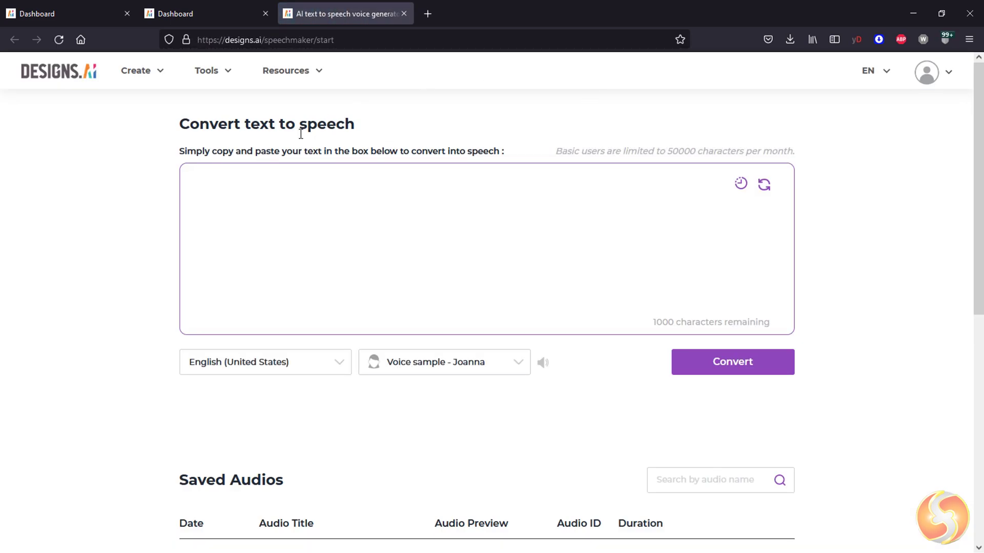
Paste the voiceover line into the text box and set the language to English (Australian).
right_click(268, 204)
click(307, 299)
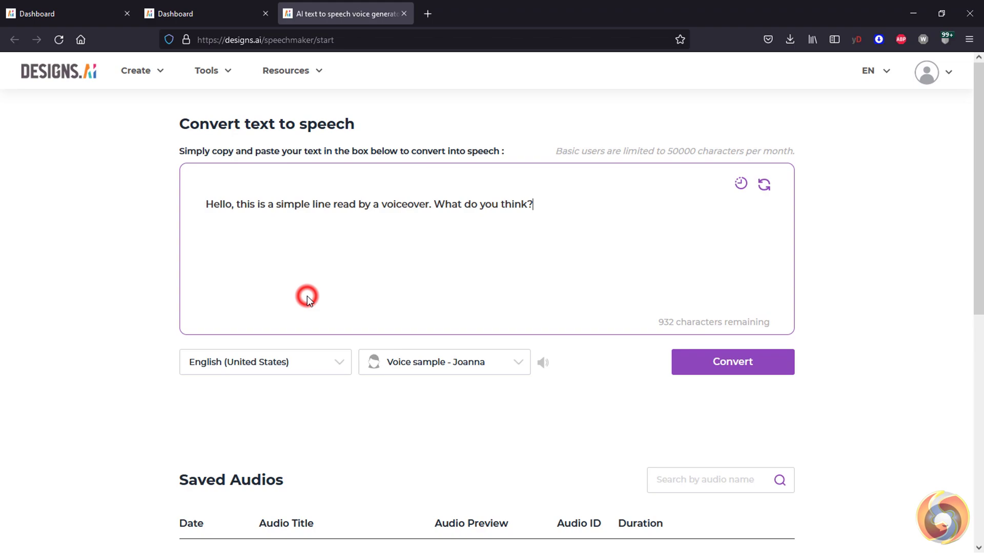
click(337, 363)
scroll(320, 441, down, 5)
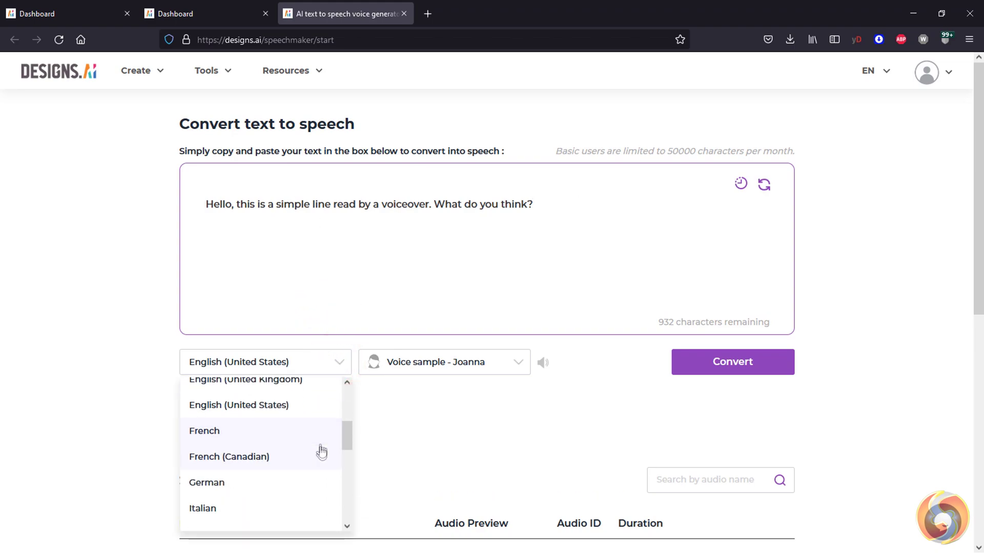
scroll(320, 489, down, 3)
scroll(318, 491, up, 6)
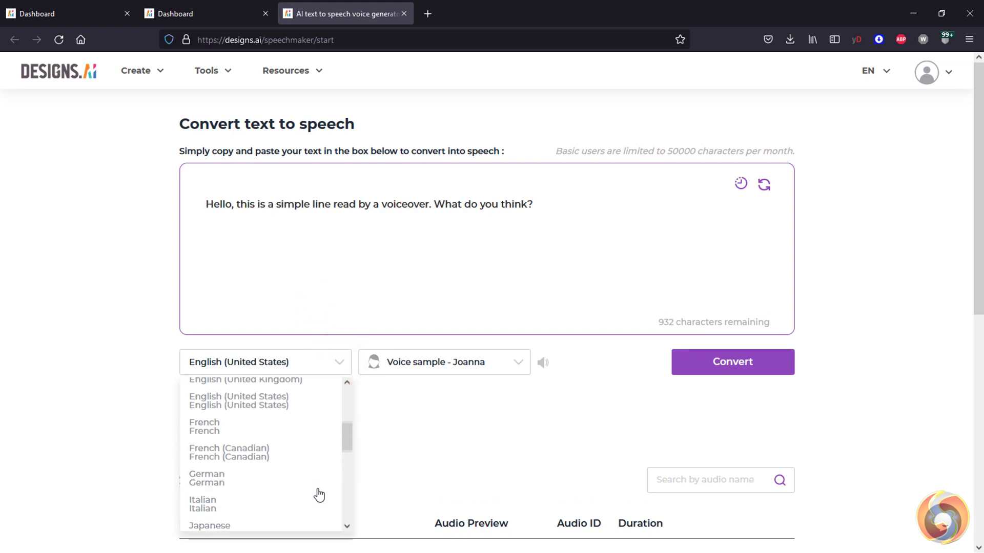
scroll(287, 446, down, 2)
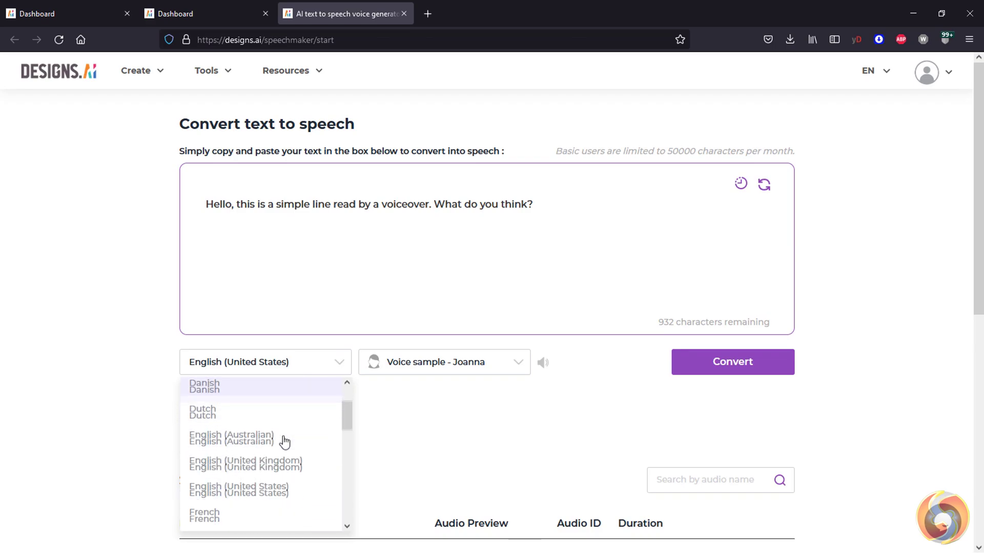
click(277, 434)
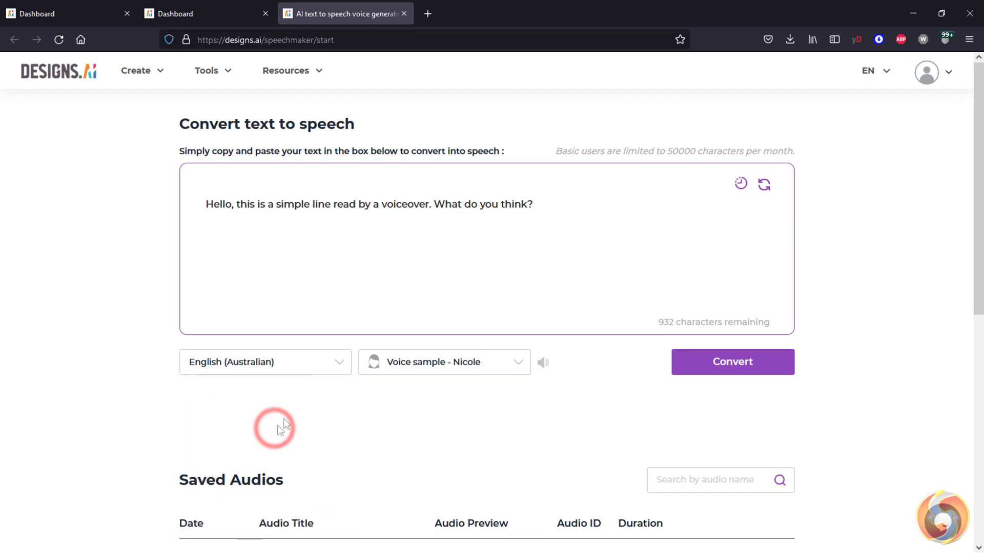
Choose the Russell voice, convert the text to a 5-second voiceover, and play it back.
click(512, 366)
click(468, 412)
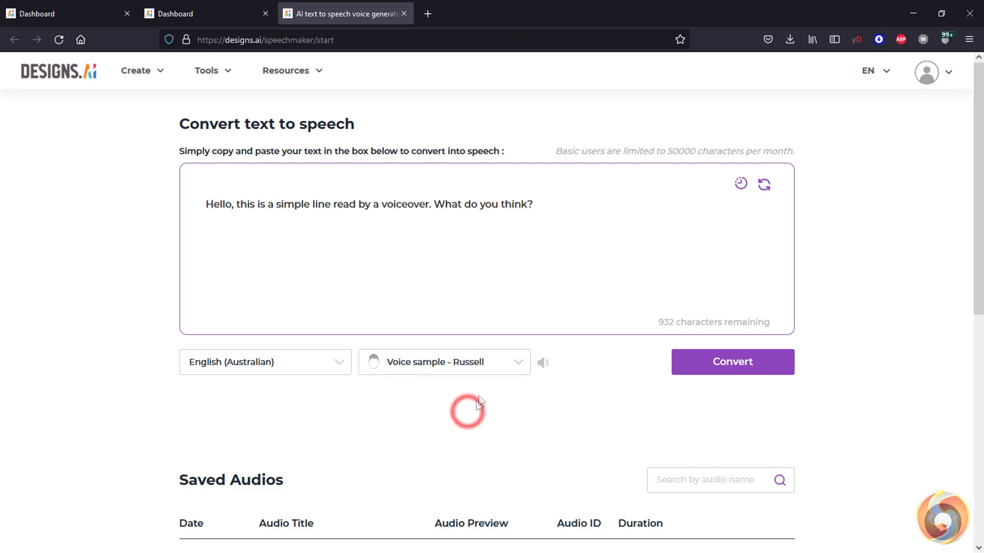
click(741, 362)
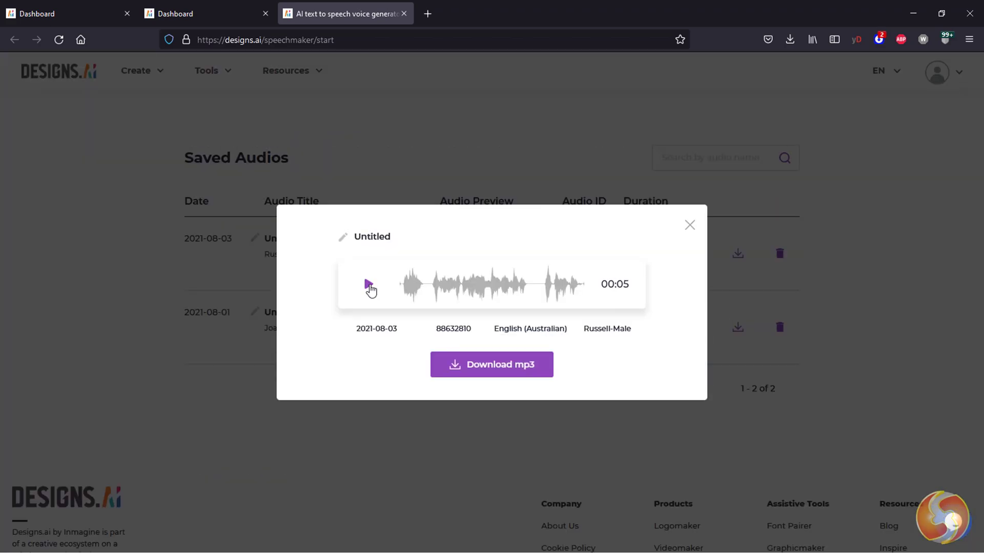
click(369, 285)
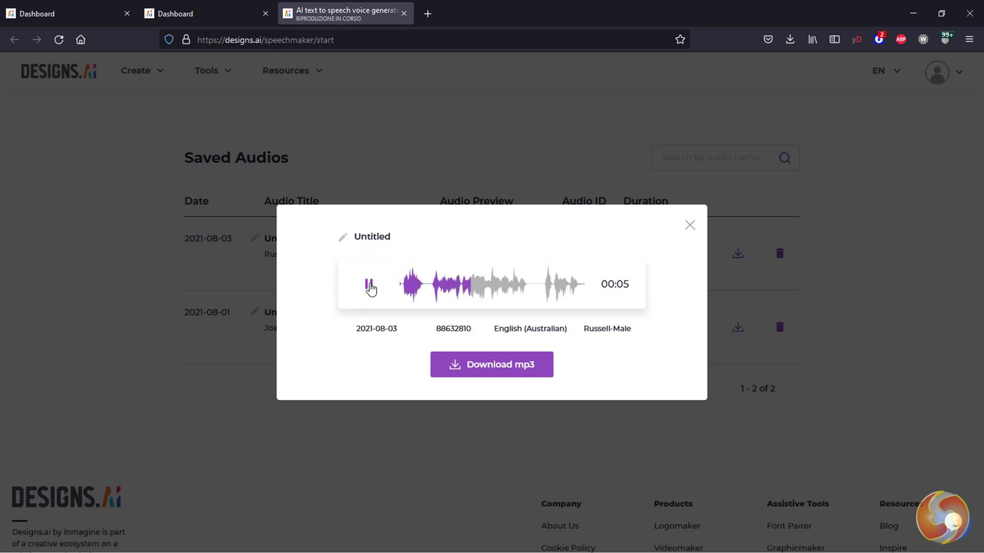